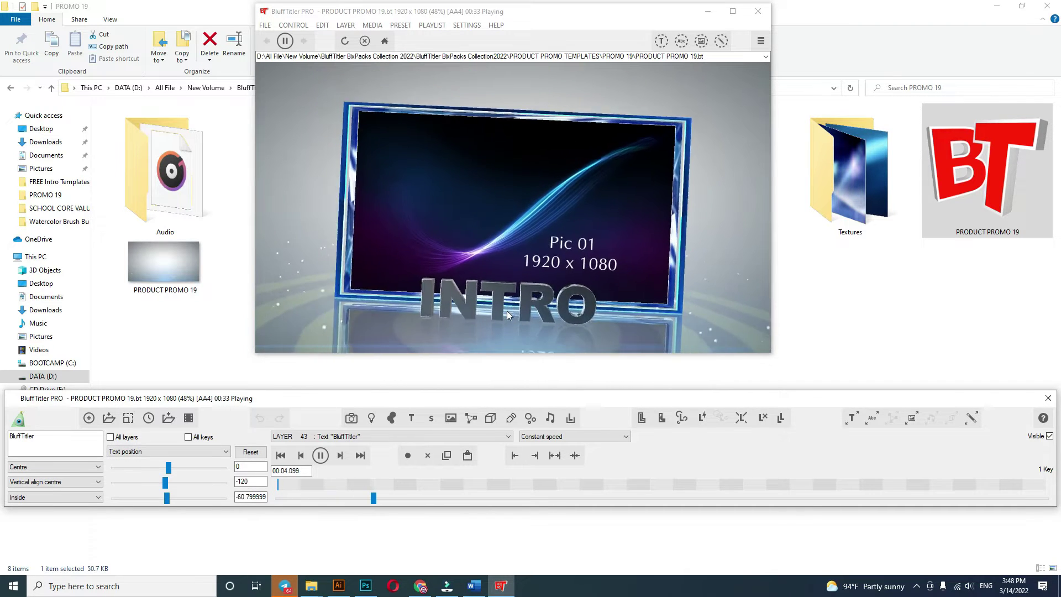
Step: Pause the PRODUCT PROMO 19 preview and scrub to the Pic 05 placeholder scene with the BluffTitler title
click(325, 458)
mouse_move(433, 499)
mouse_down()
mouse_move(1058, 474)
mouse_move(677, 494)
mouse_move(1057, 534)
mouse_move(606, 512)
mouse_move(1048, 507)
mouse_move(858, 508)
mouse_up()
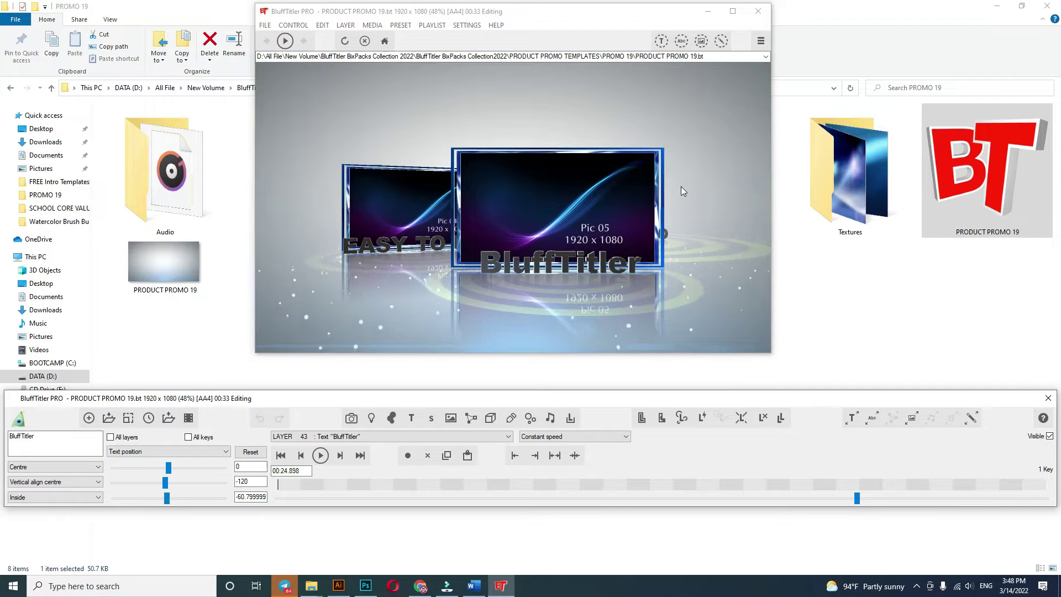
Step: Open the Change all textures list and scroll through the layer textures
click(701, 42)
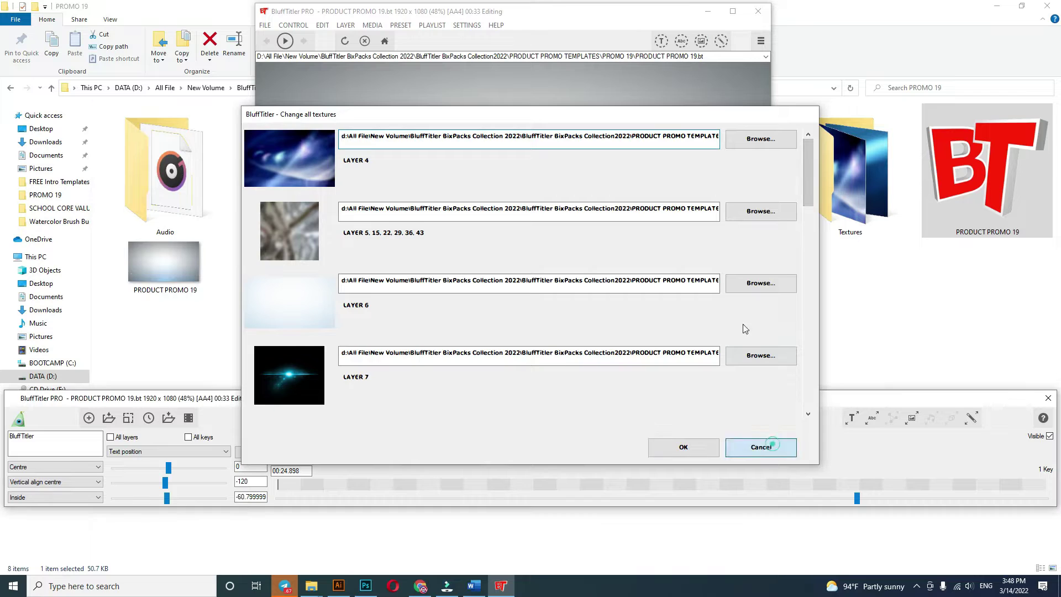
click(760, 445)
click(705, 47)
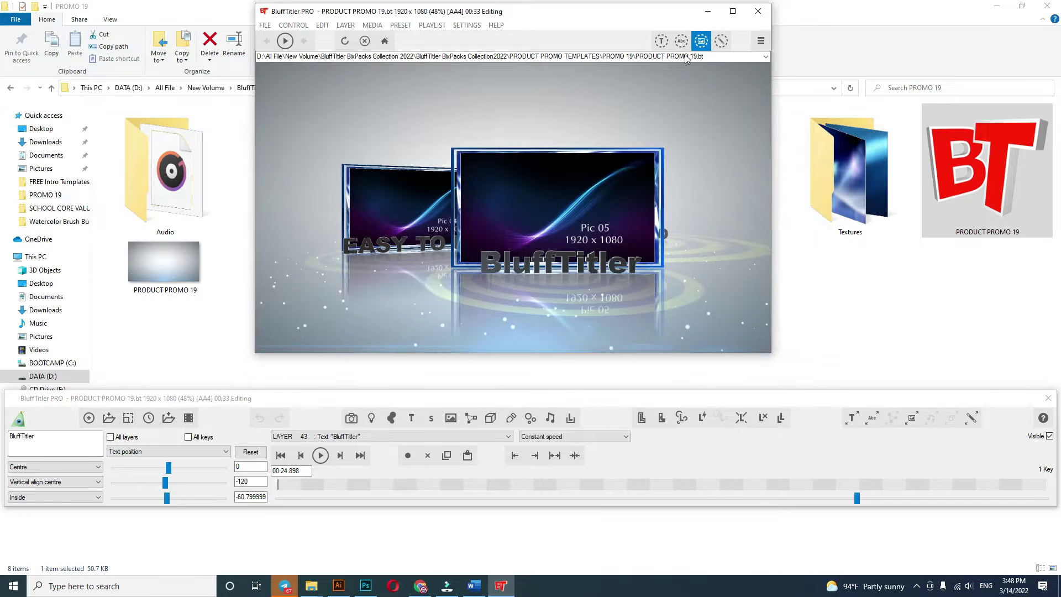
click(701, 41)
drag(809, 160, 812, 425)
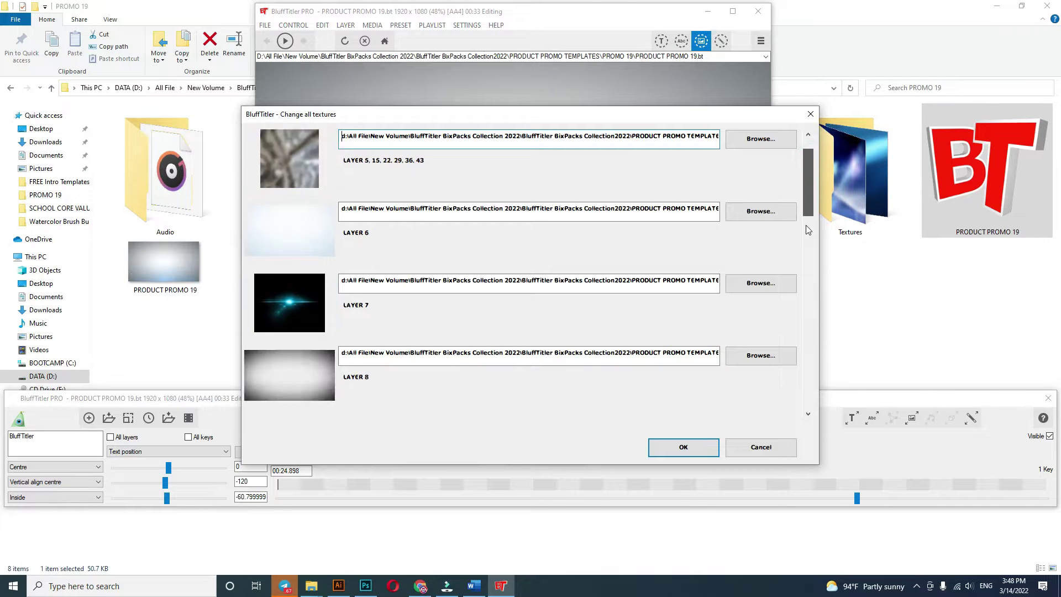
scroll(561, 303, up, 5)
scroll(561, 308, down, 2)
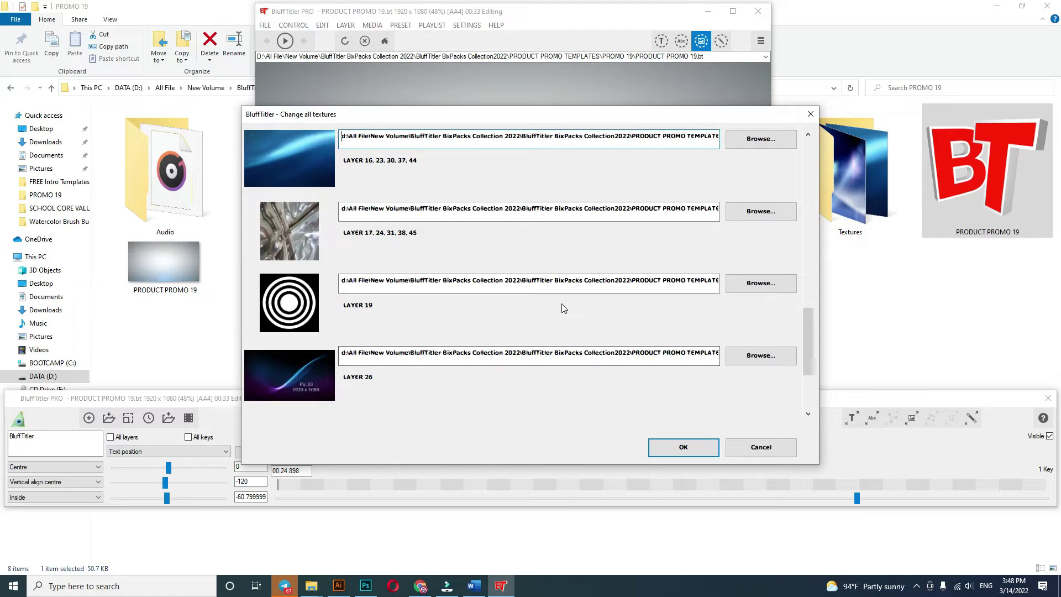
scroll(561, 308, down, 2)
scroll(561, 308, down, 1)
scroll(414, 214, up, 1)
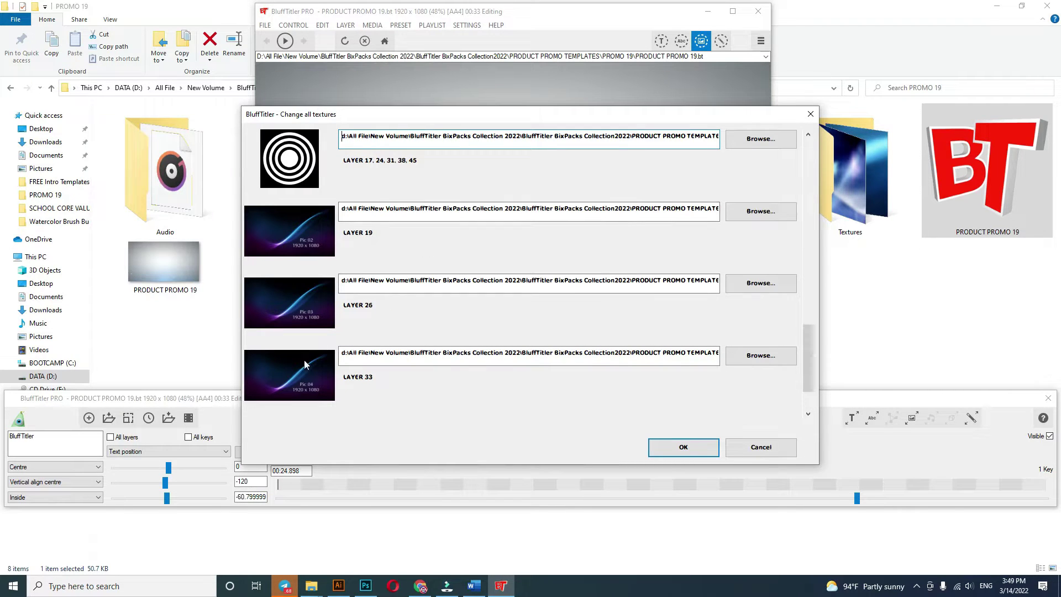
Step: Load IMAGE 1 from the PROMO 19 IMAGE folder as Layer 19's texture, using extra large thumbnails
click(761, 216)
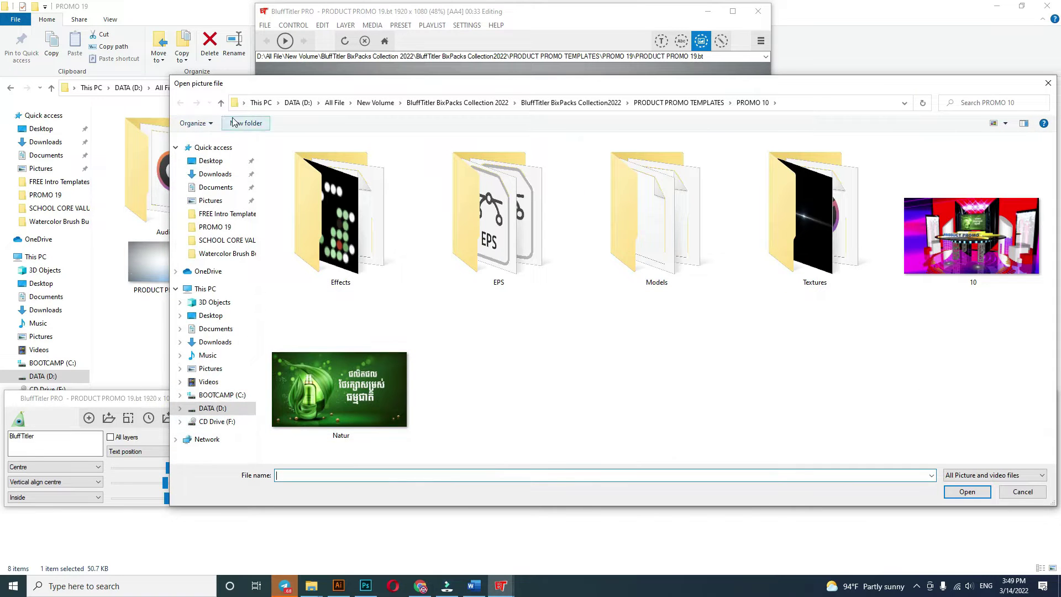
click(222, 104)
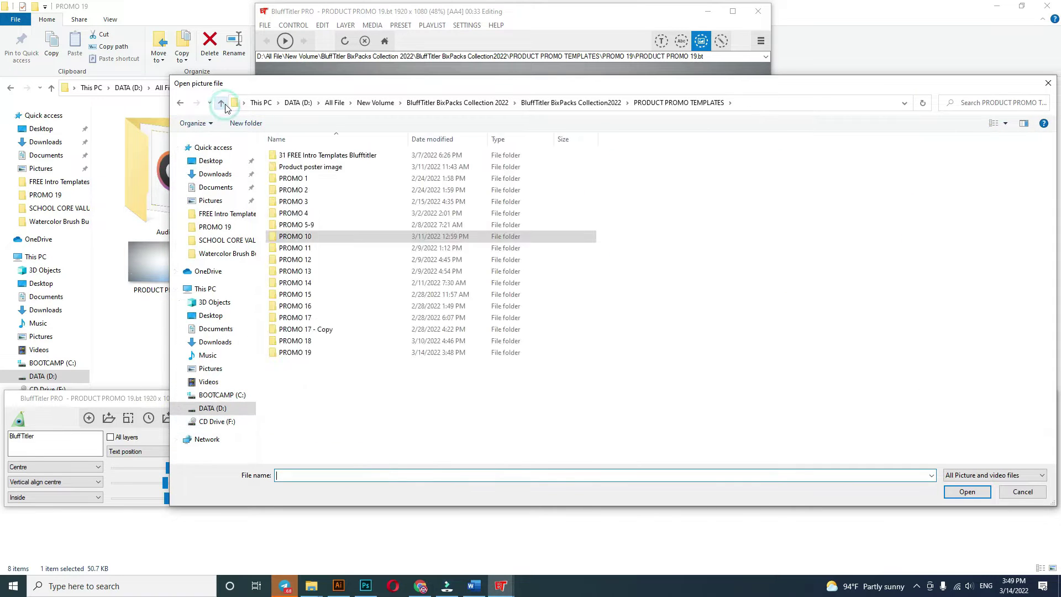
double_click(303, 352)
double_click(289, 202)
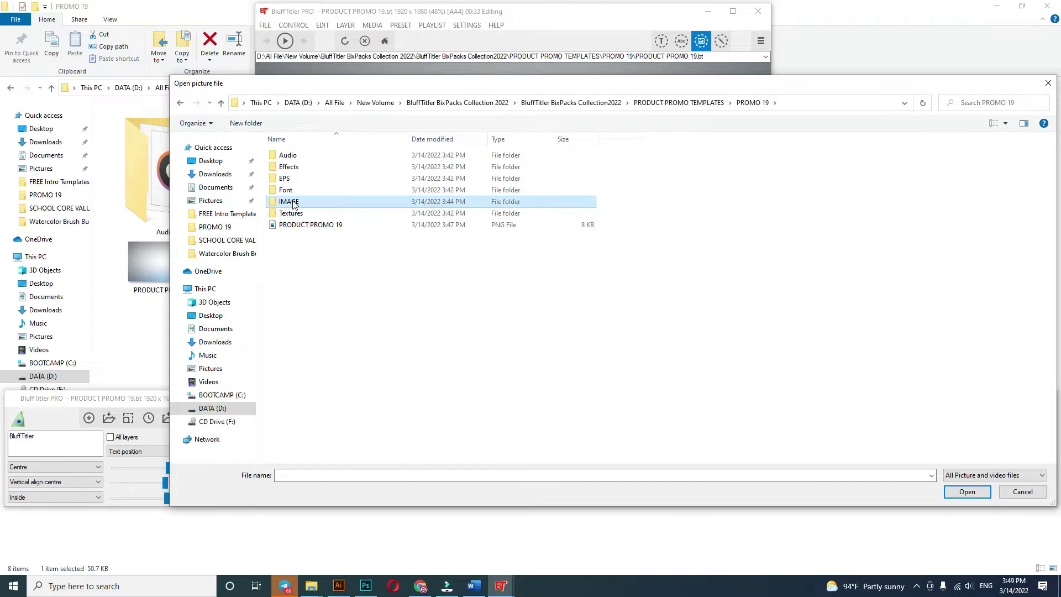
right_click(365, 248)
mouse_move(381, 249)
click(507, 249)
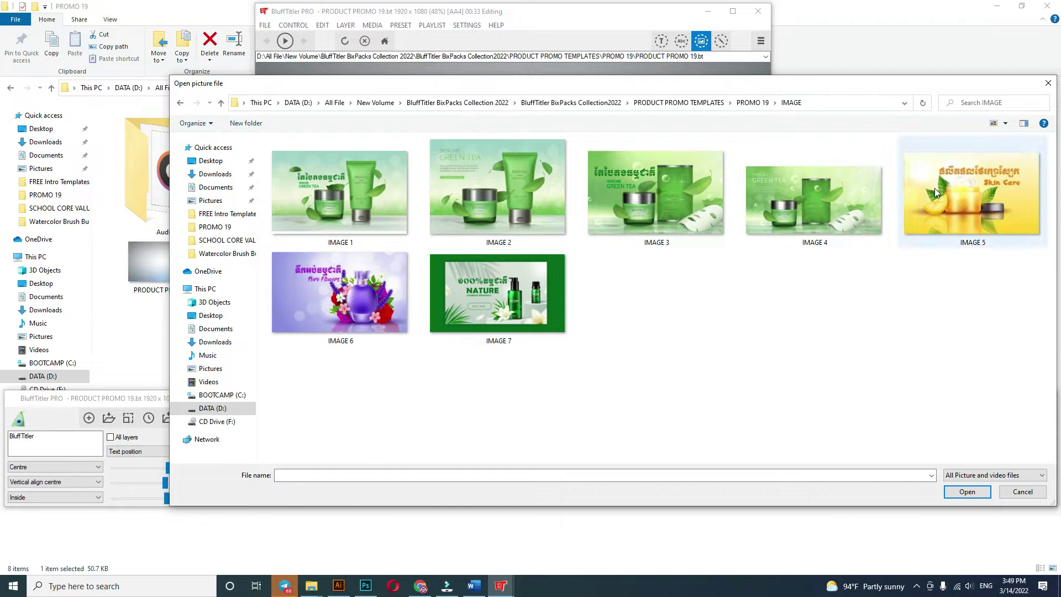
click(364, 184)
double_click(363, 184)
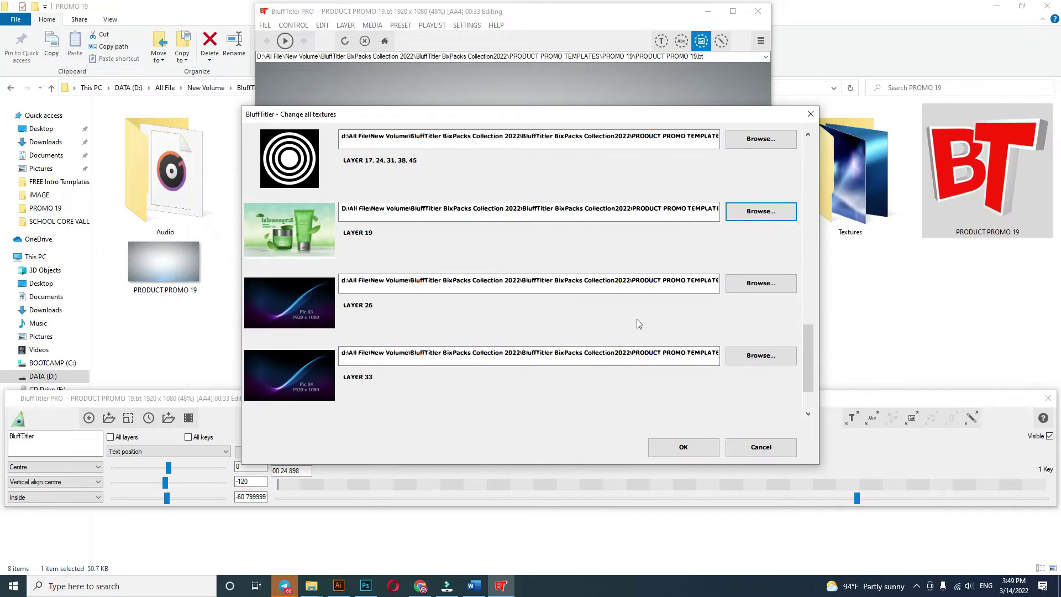
Step: Load IMAGE 2, 3 and 6 onto layers 26, 33 and 40 and apply the texture changes
click(754, 283)
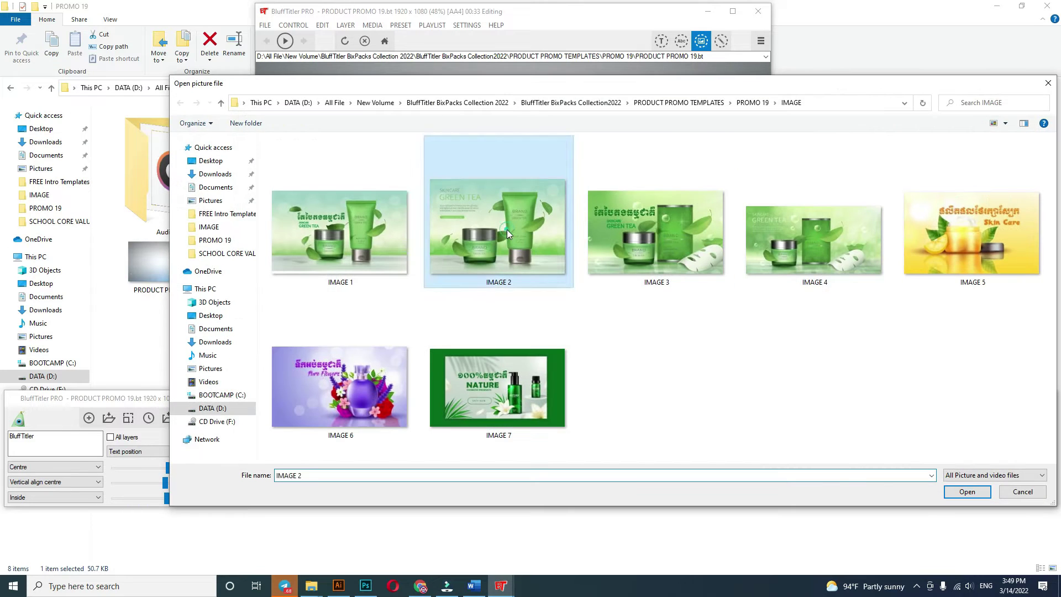
double_click(506, 230)
click(741, 364)
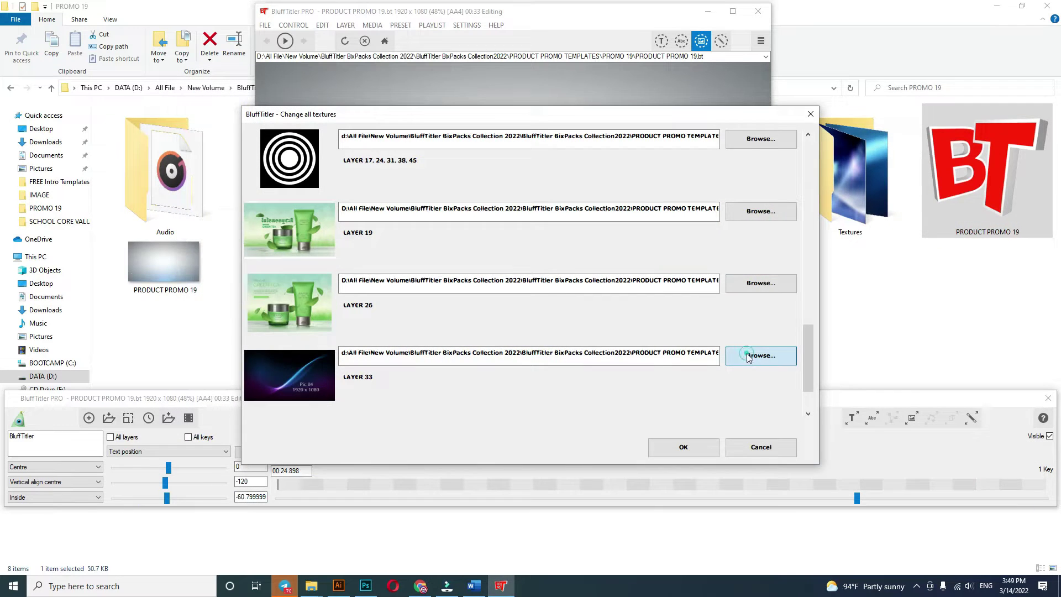
double_click(635, 241)
click(810, 411)
click(808, 413)
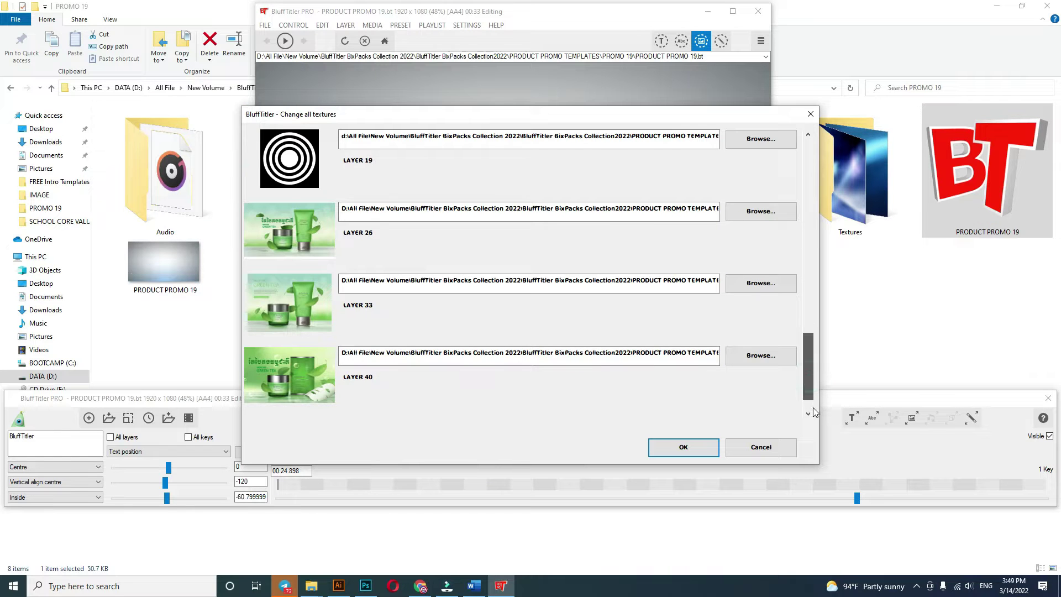
click(756, 358)
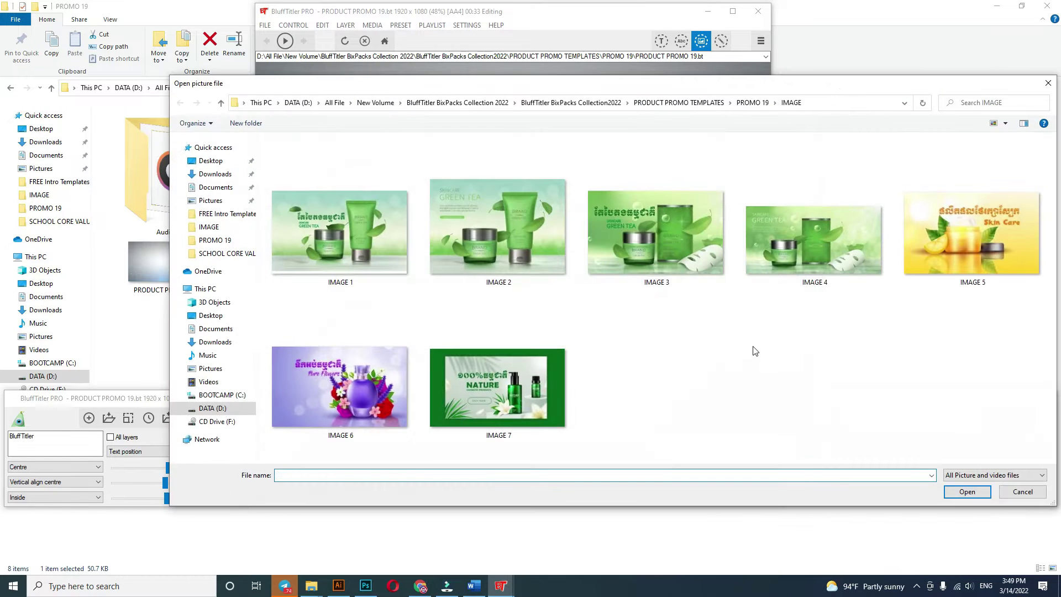
double_click(358, 390)
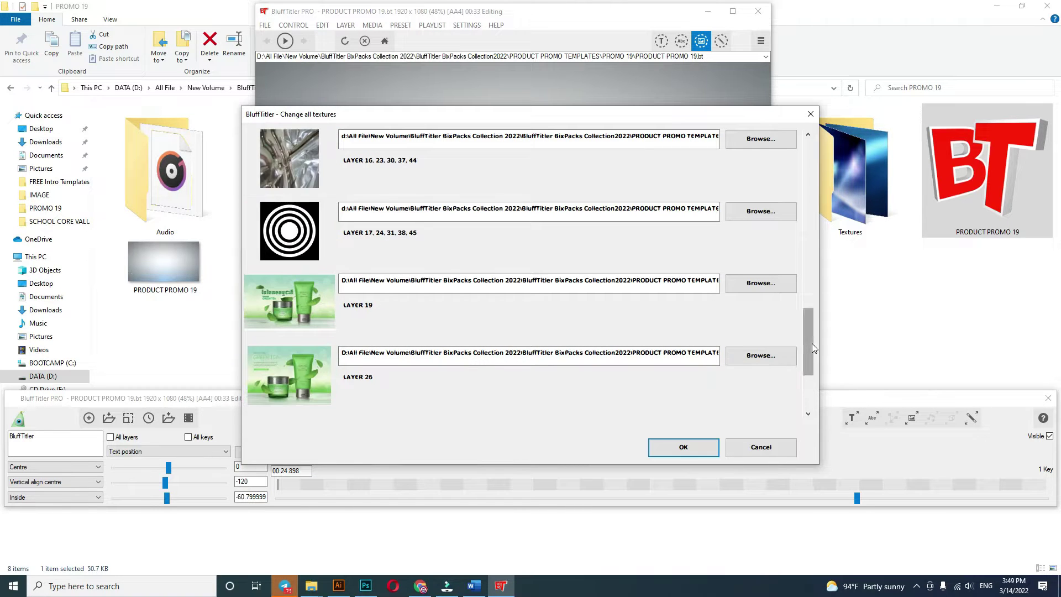
drag(804, 353, 808, 184)
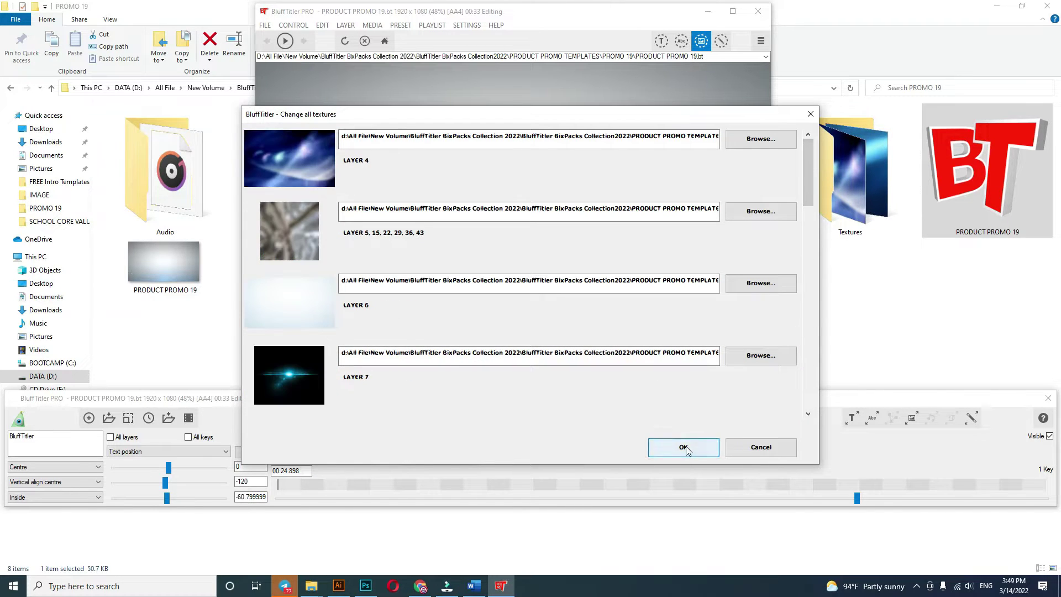
click(683, 447)
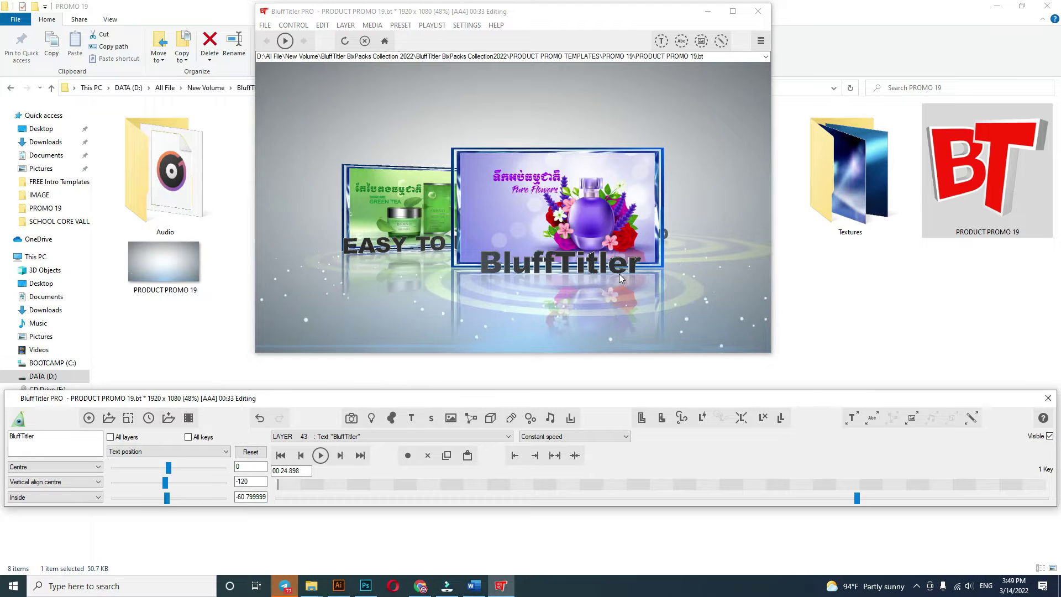
mouse_move(856, 498)
mouse_down()
mouse_move(280, 500)
mouse_move(356, 497)
mouse_up()
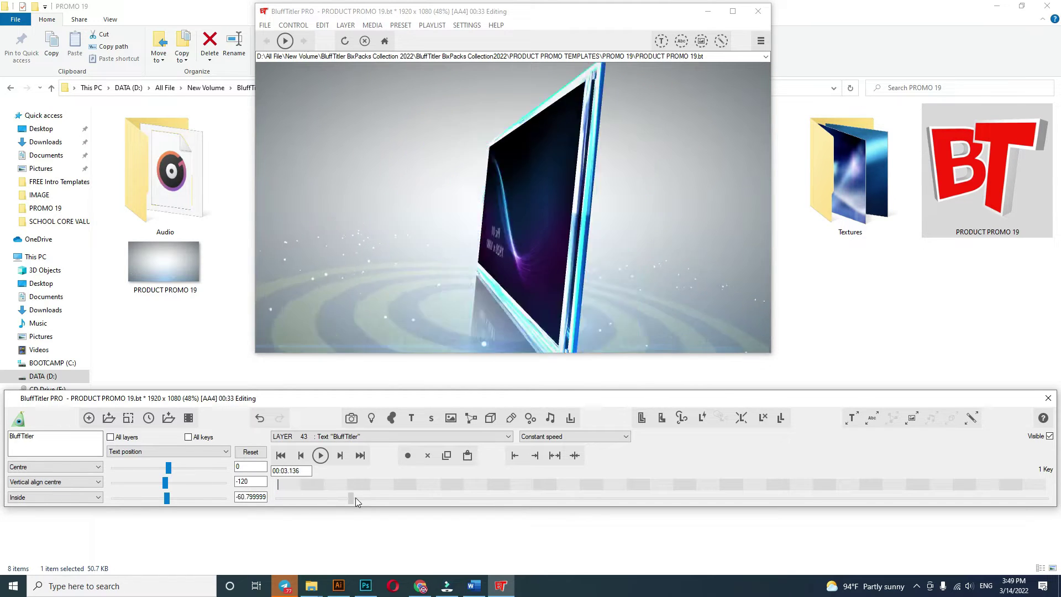
drag(356, 497, 1046, 499)
Step: Set Layer 12's texture to IMAGE 5, the yellow Skin Care picture, in Change all textures
click(700, 42)
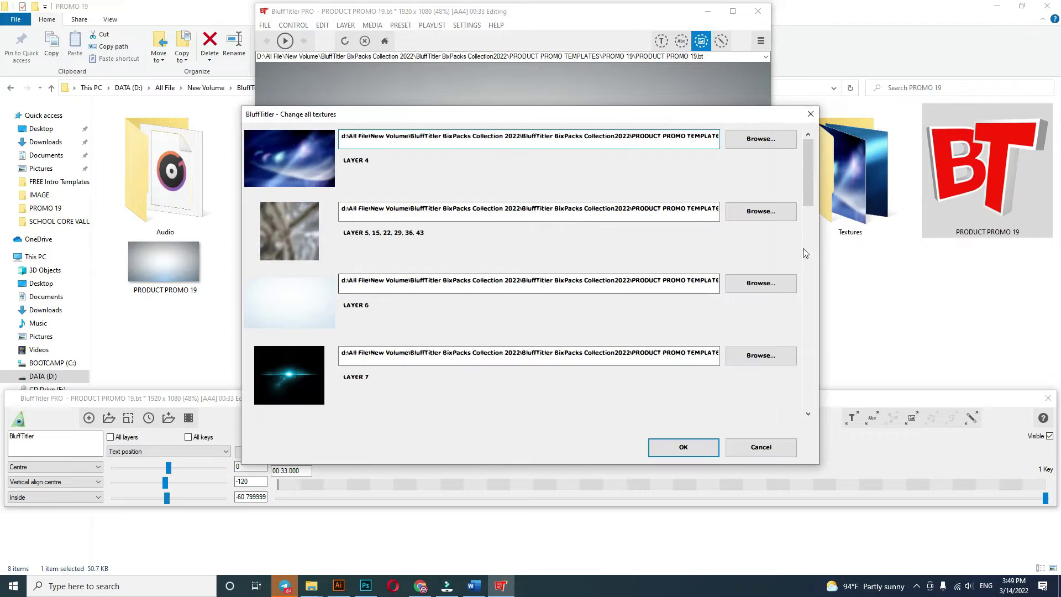
drag(810, 173, 811, 261)
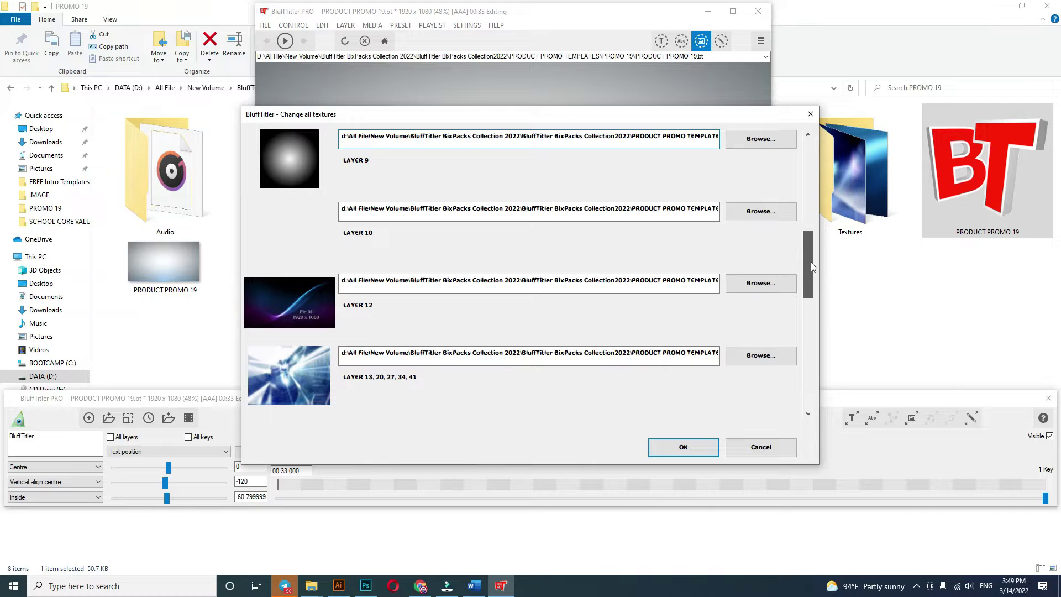
click(750, 285)
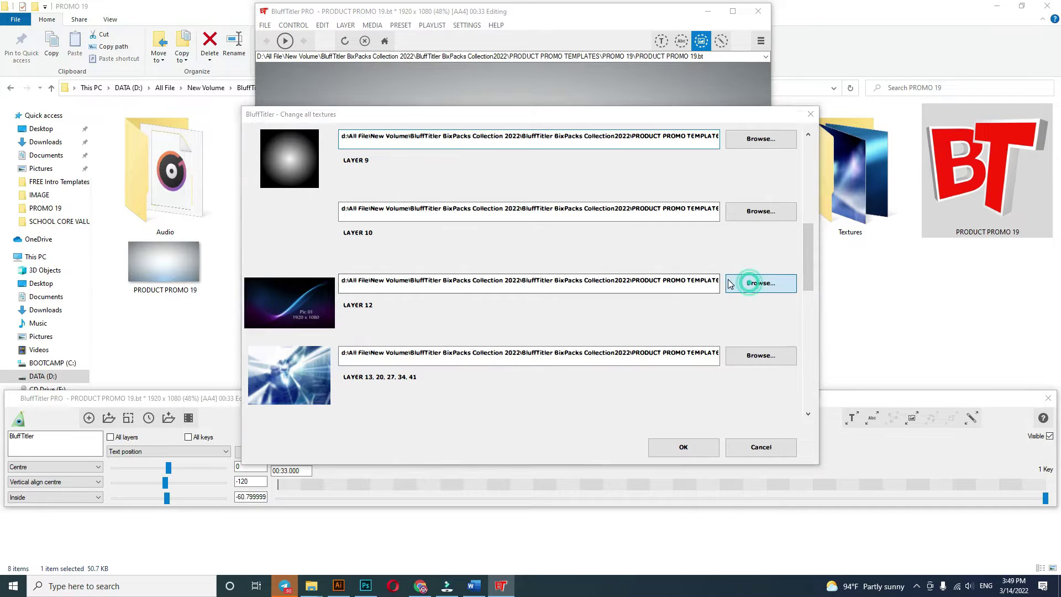
double_click(940, 244)
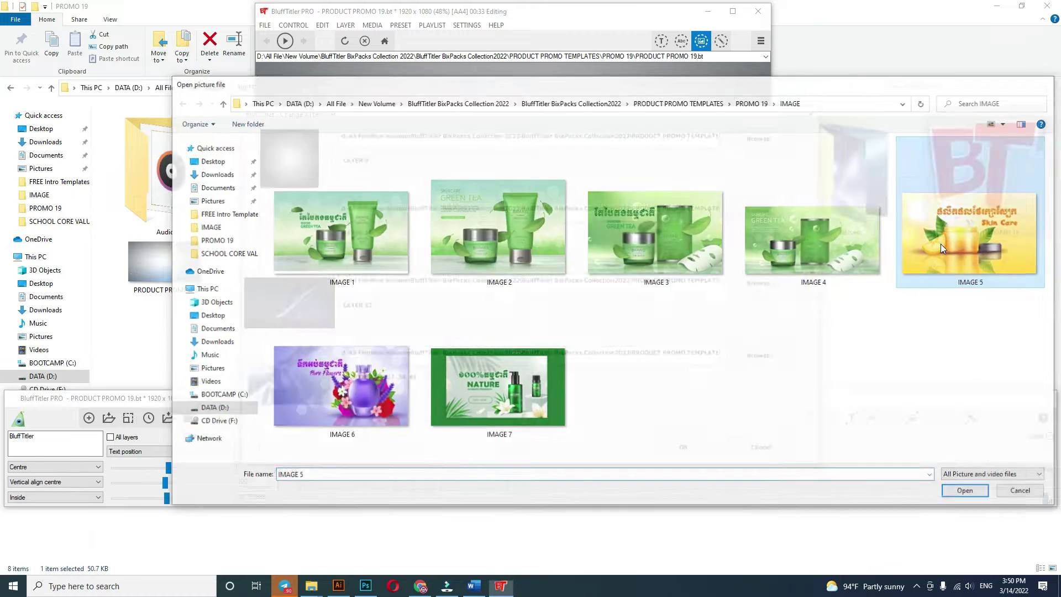
drag(808, 279, 815, 319)
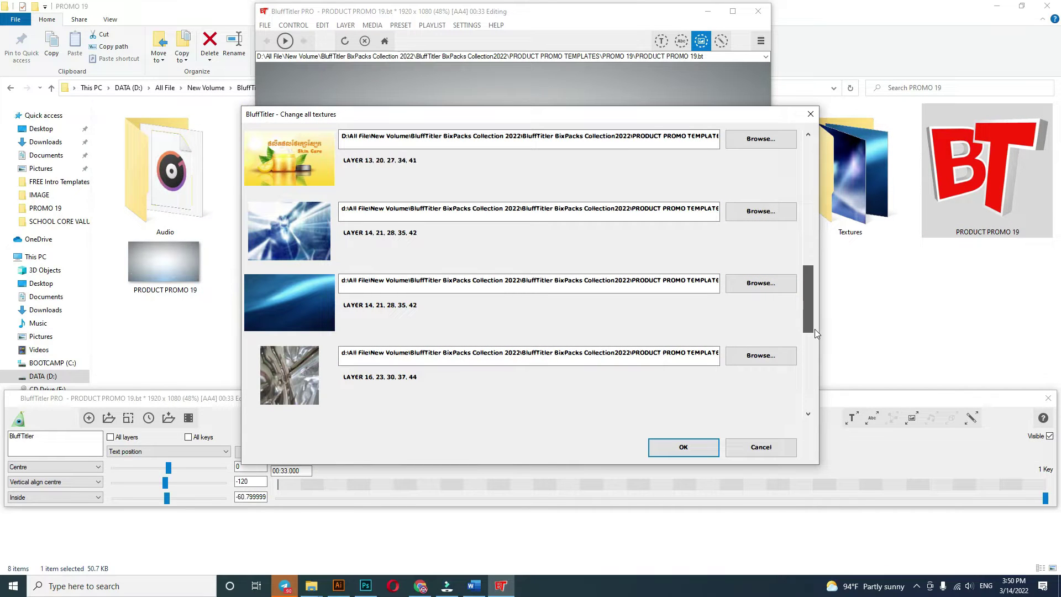
drag(816, 321, 813, 407)
Step: Apply the Layer 12 texture change and scrub the preview to review the new product pictures
click(684, 446)
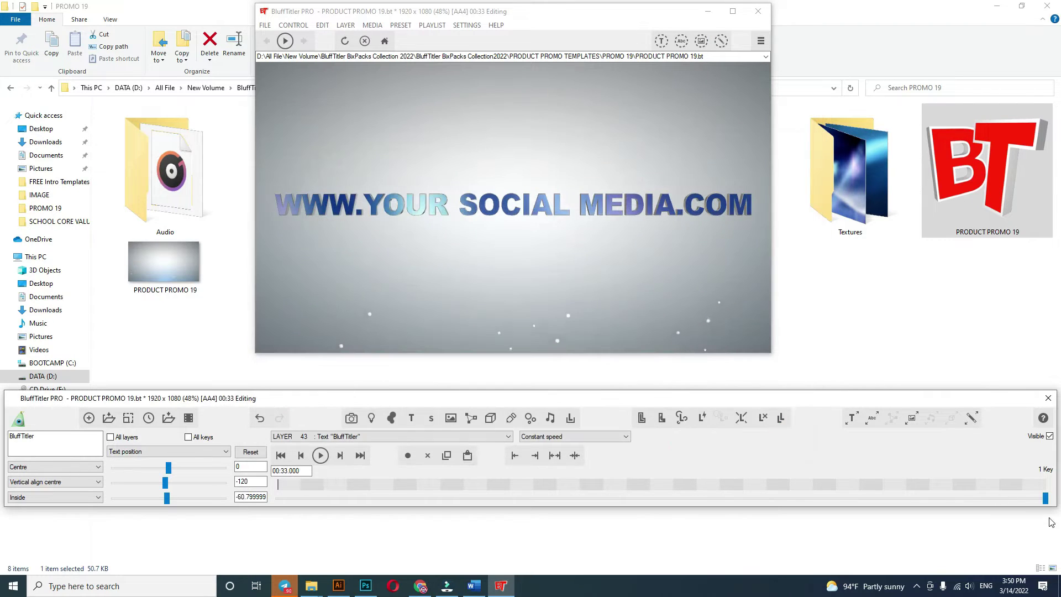
mouse_move(1045, 498)
mouse_down()
mouse_move(327, 496)
mouse_move(496, 484)
mouse_up()
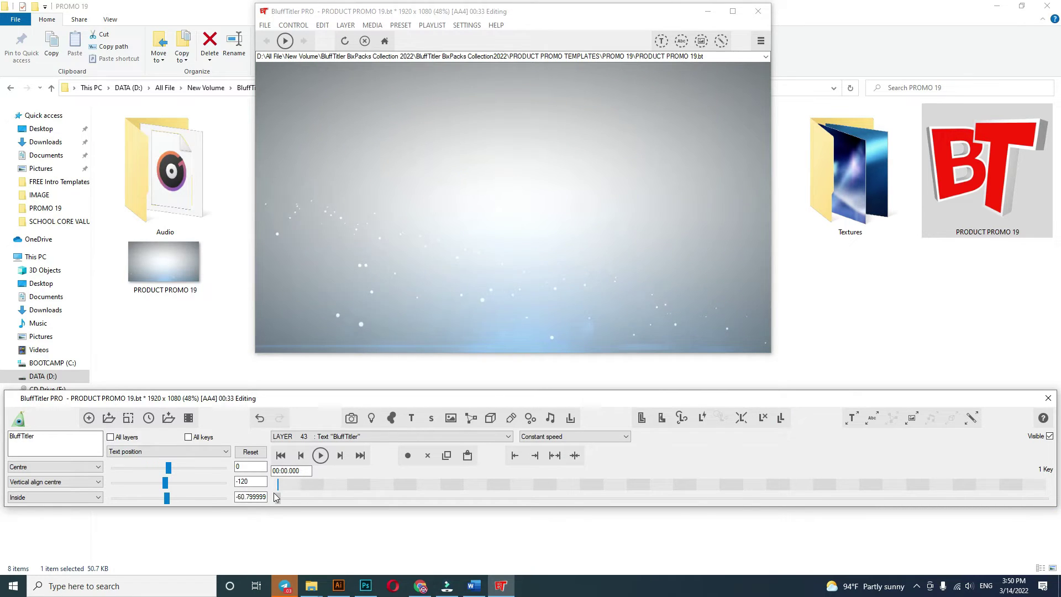
drag(496, 484, 243, 497)
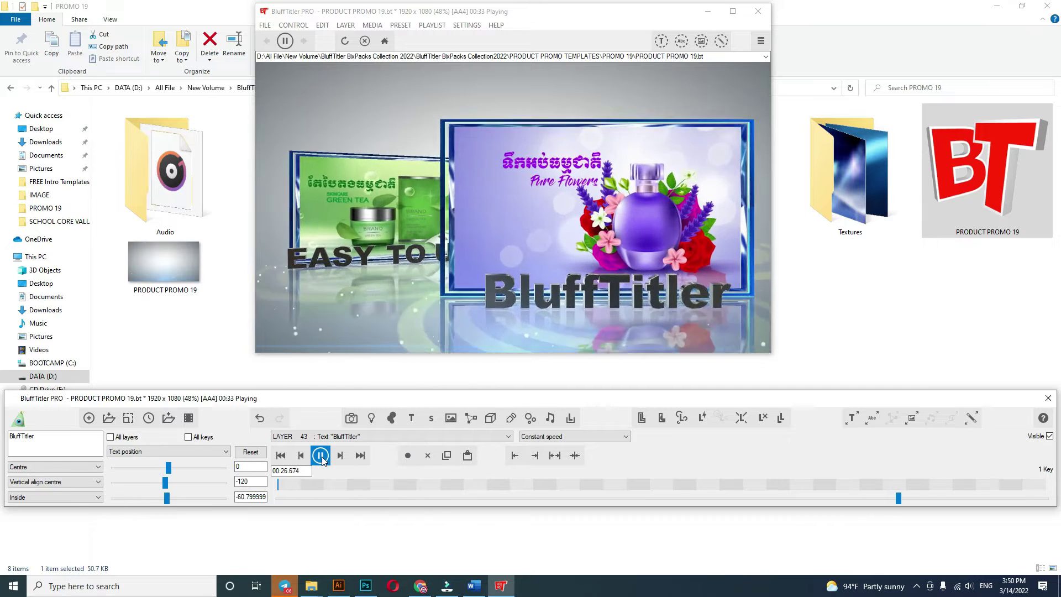
click(320, 456)
mouse_move(924, 499)
mouse_down()
mouse_move(974, 500)
mouse_move(467, 500)
mouse_up()
Step: Empty the BluffTitler text on layers 43 and 44 in Change all texts
click(661, 40)
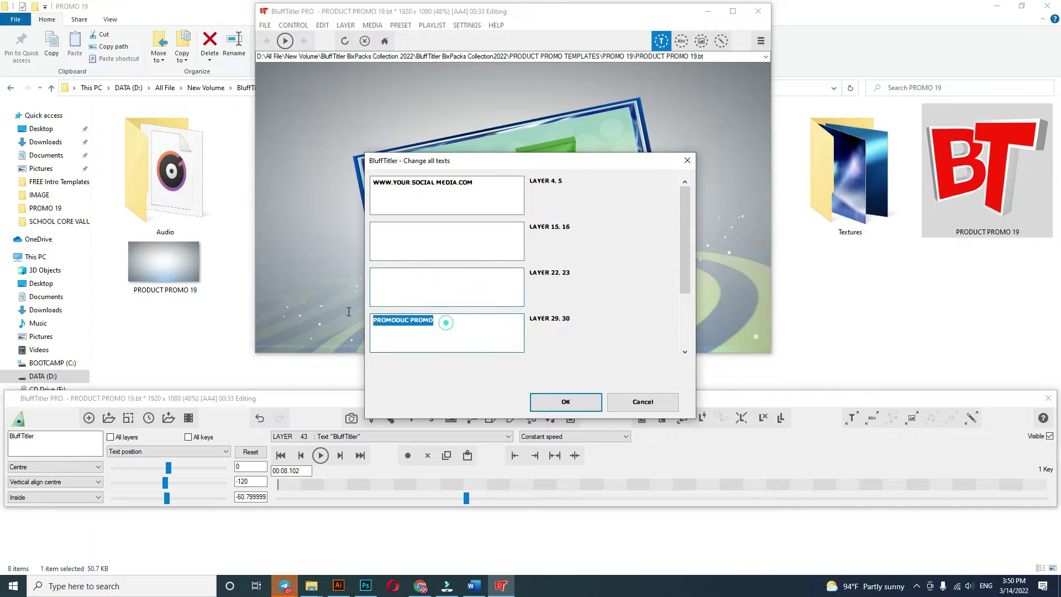
click(571, 401)
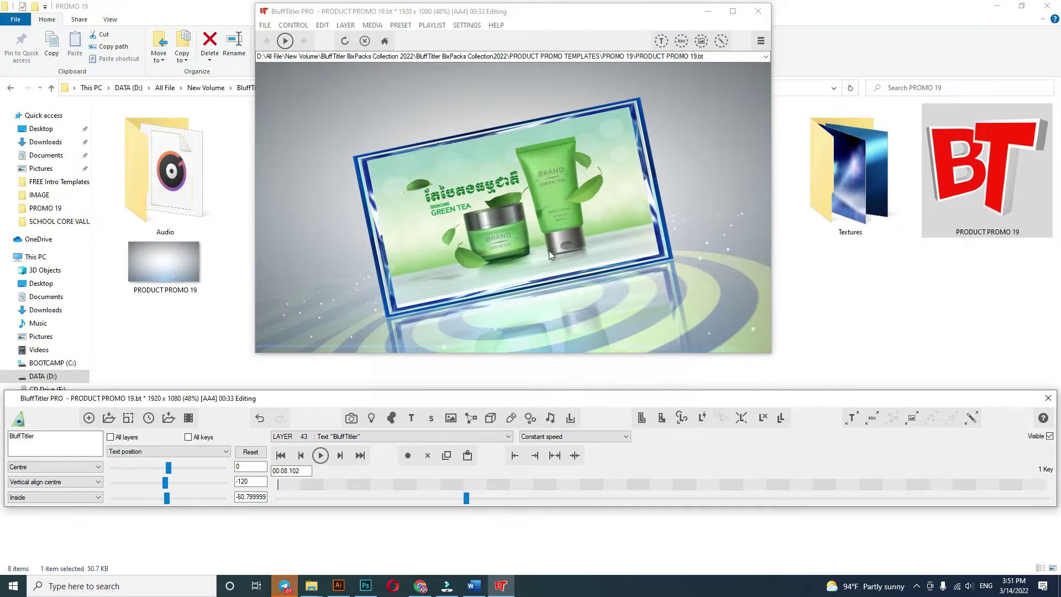
mouse_move(466, 498)
mouse_down()
mouse_move(304, 500)
mouse_move(317, 499)
mouse_up()
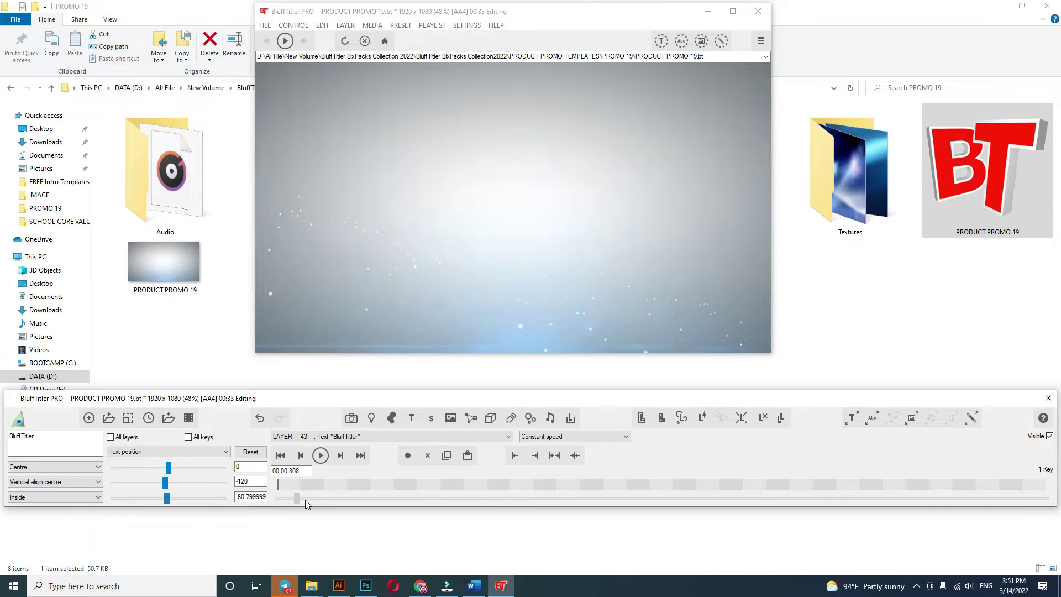
click(661, 40)
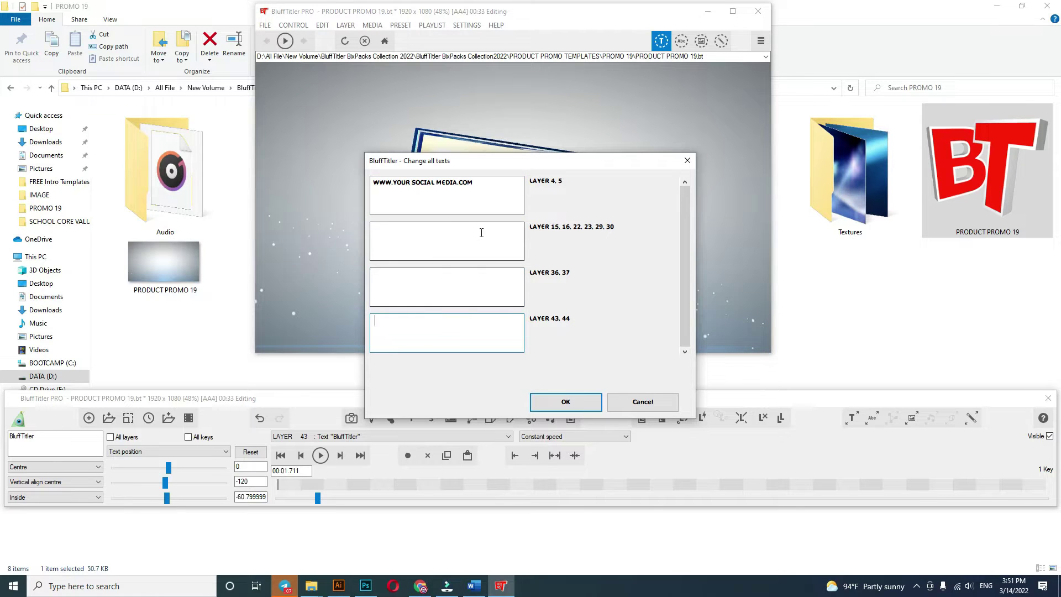
click(552, 402)
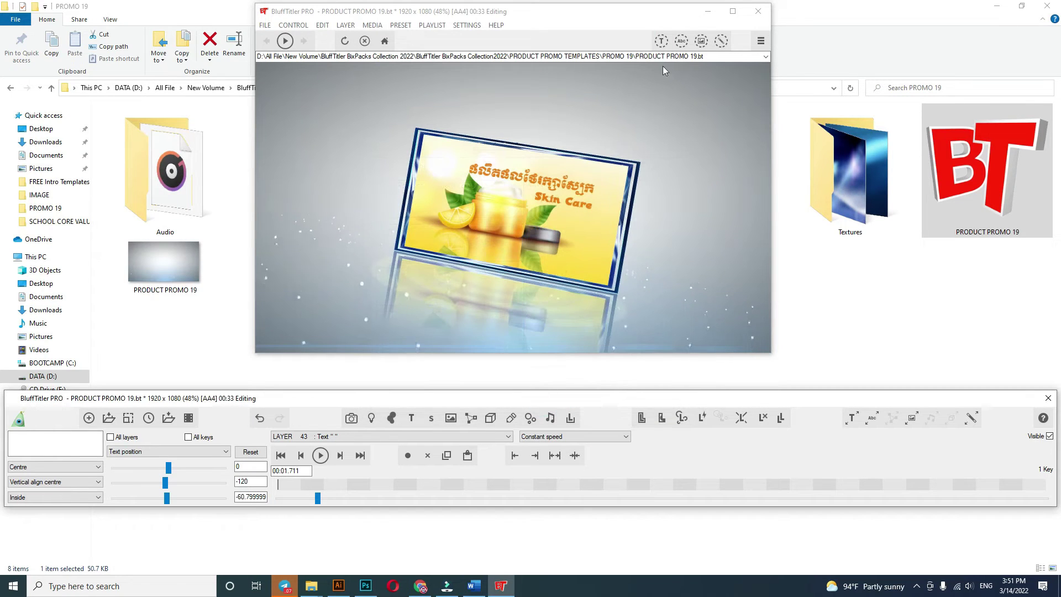
Step: Scrub the preview forward, then review and confirm the texts in Change all texts
mouse_move(317, 498)
mouse_down()
mouse_move(972, 472)
mouse_move(977, 483)
mouse_up()
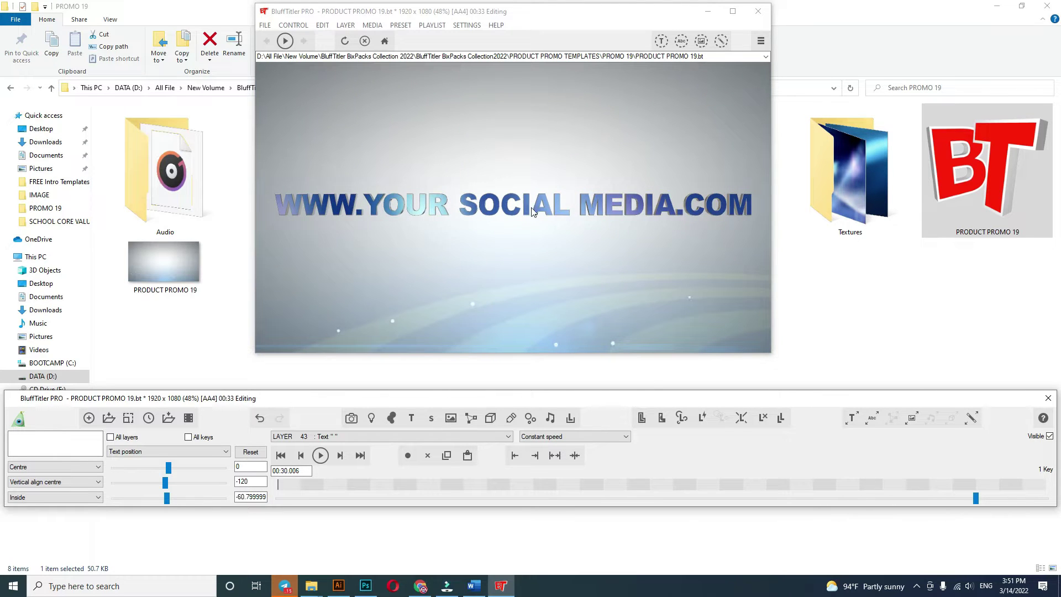
click(663, 42)
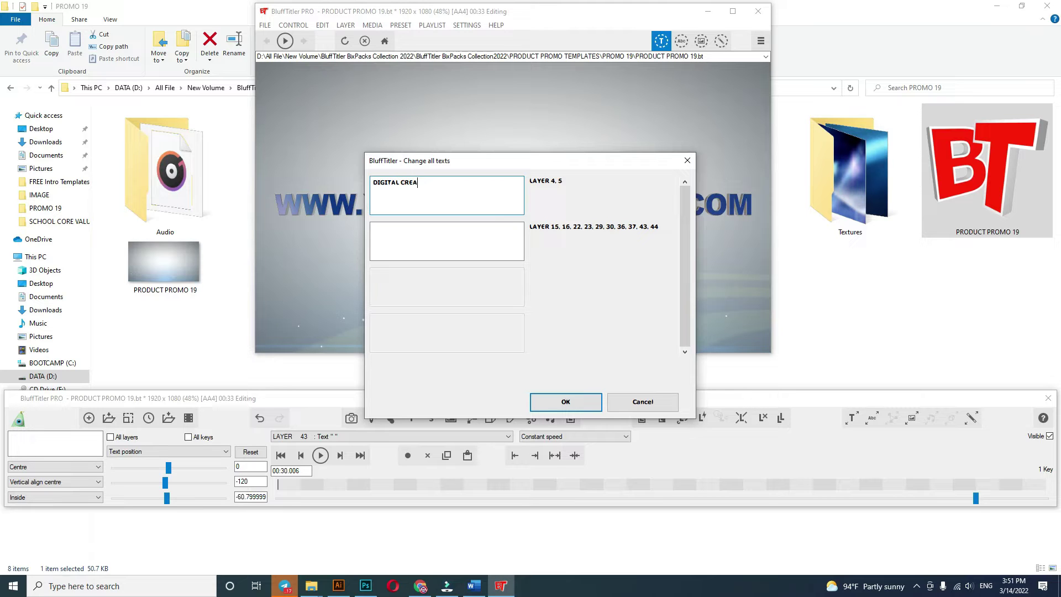
click(557, 409)
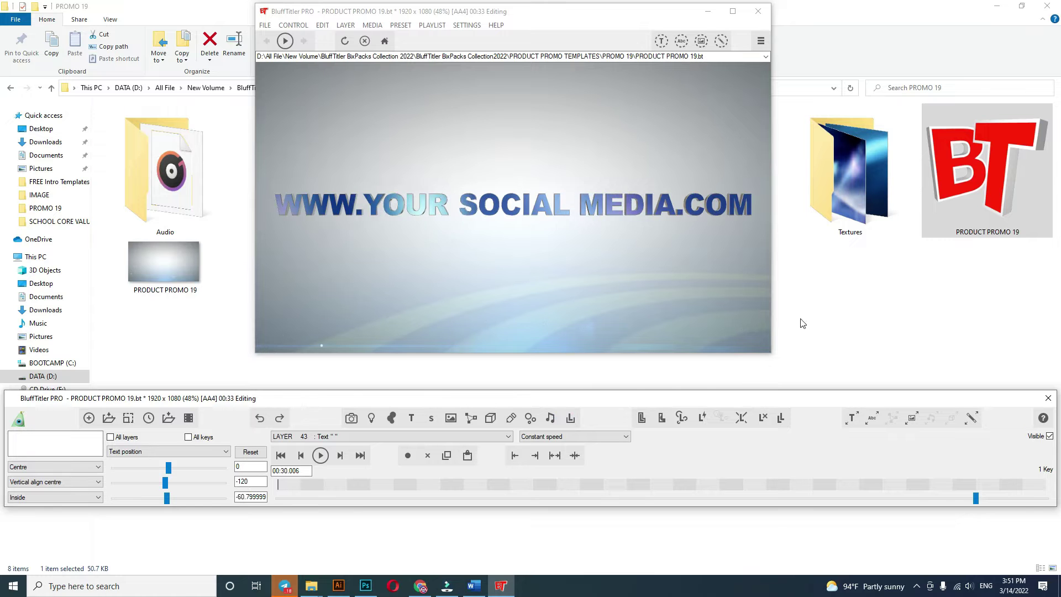
Step: Scrub to the two product frames scene and keep the show resolution at FHD 1920 x 1080
mouse_move(976, 499)
mouse_down()
mouse_move(822, 499)
mouse_move(851, 499)
mouse_up()
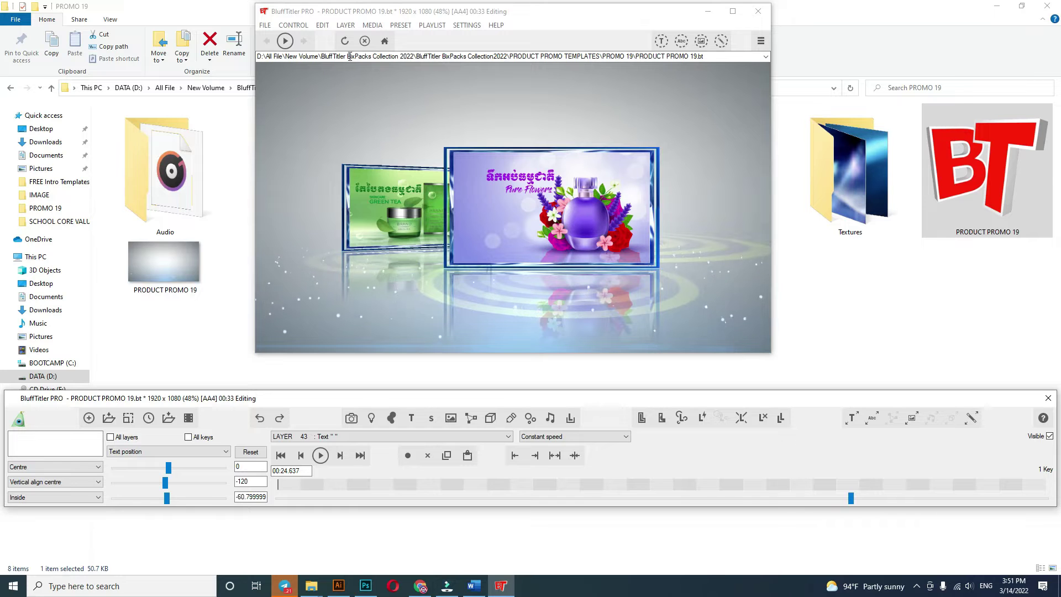
click(265, 26)
click(313, 91)
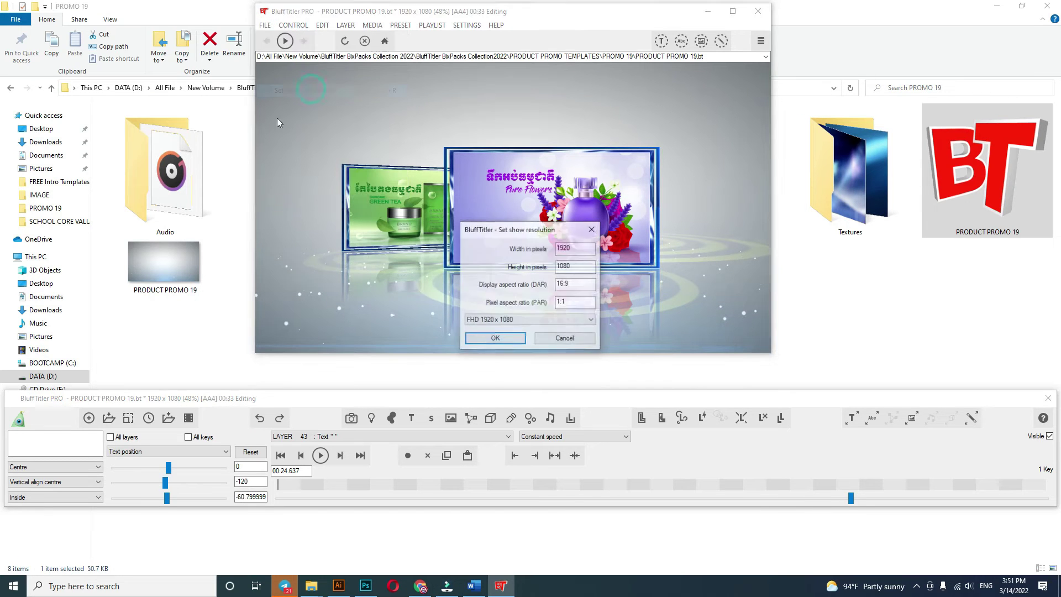
click(519, 320)
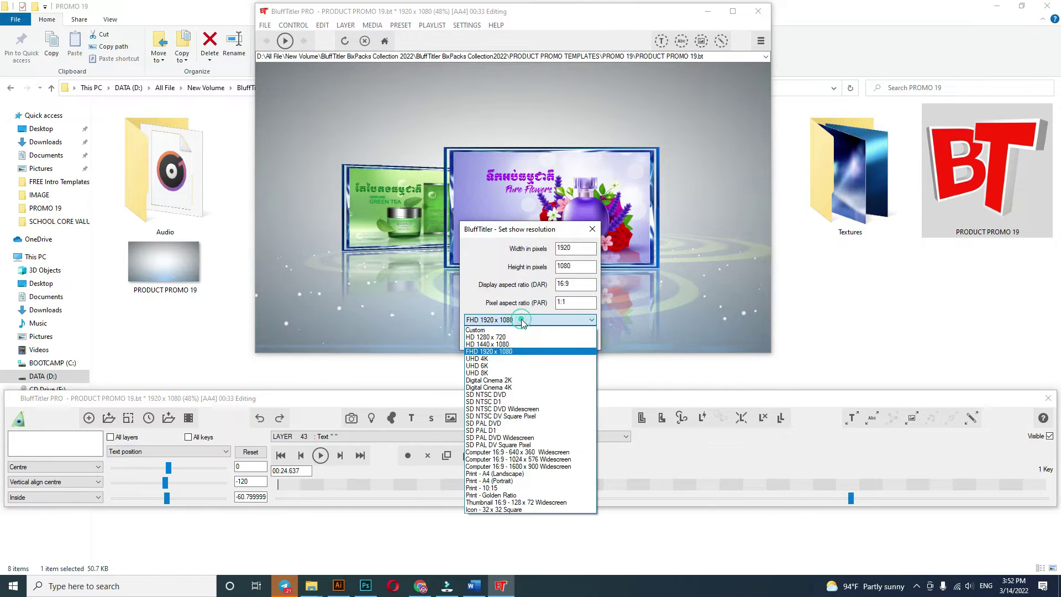
click(491, 350)
click(495, 339)
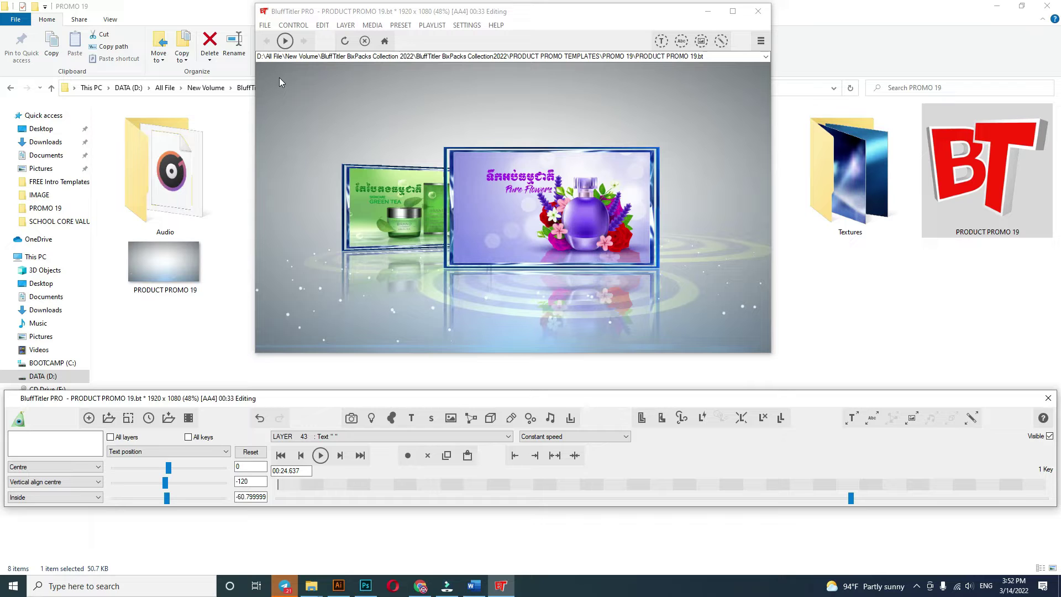
Step: Export the current frame without alpha as THIMBNAIL.jpg in the PROMO 19 folder
click(265, 25)
click(287, 173)
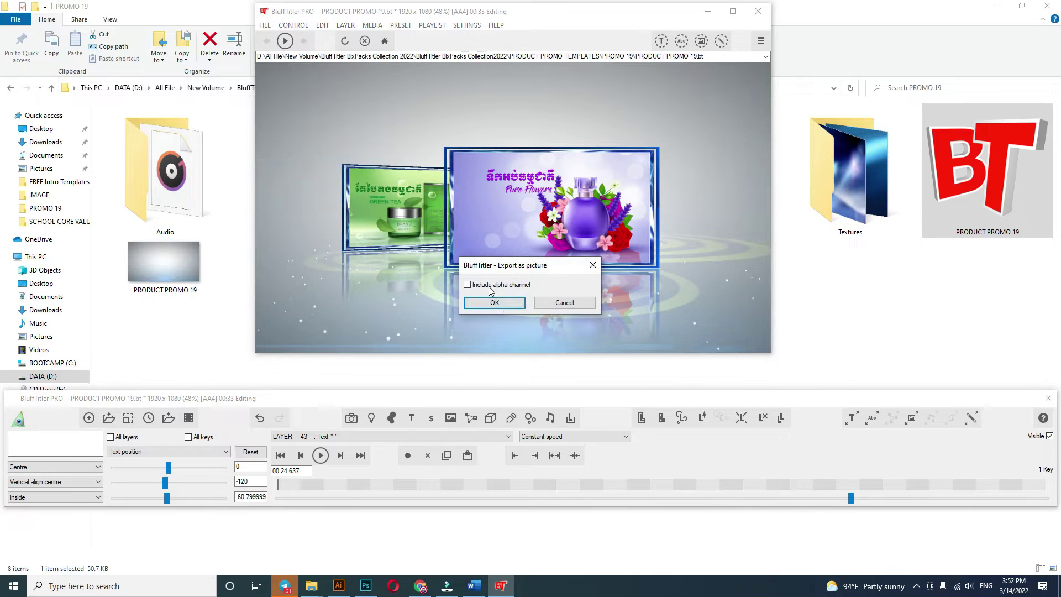
click(494, 302)
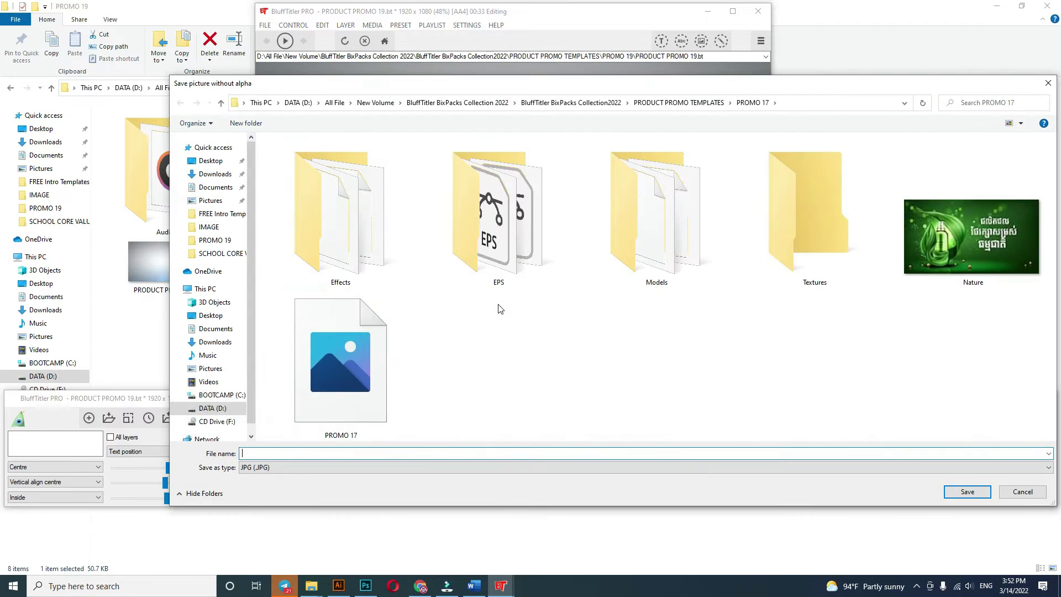
click(221, 104)
double_click(288, 355)
text(THIMBNAIL)
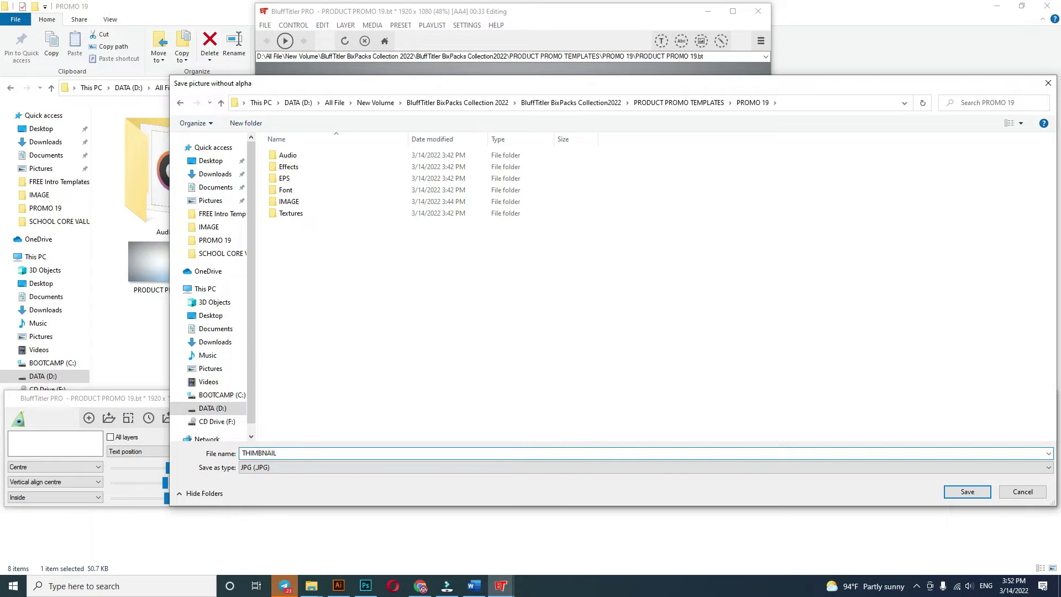
key(Return)
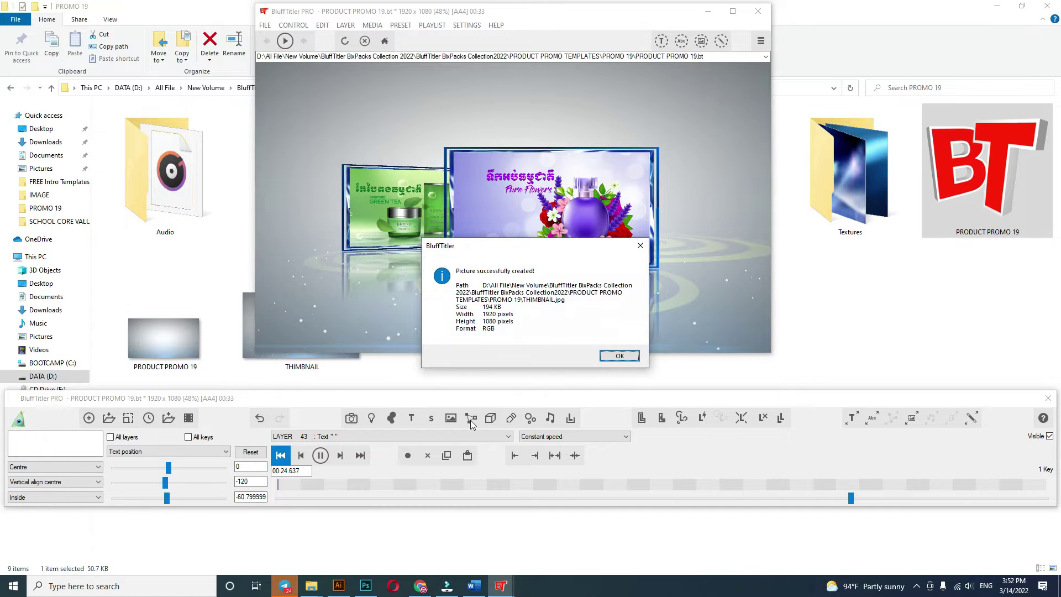
Step: View THIMBNAIL.jpg from the PROMO 19 folder in Photos, then return to BluffTitler
click(619, 356)
click(707, 11)
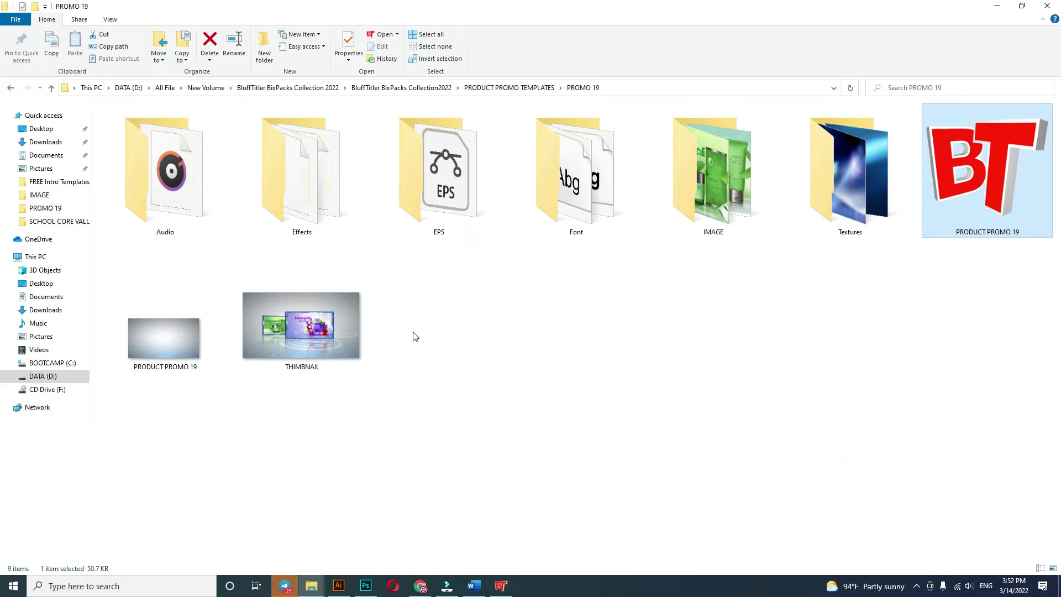
click(312, 335)
double_click(312, 335)
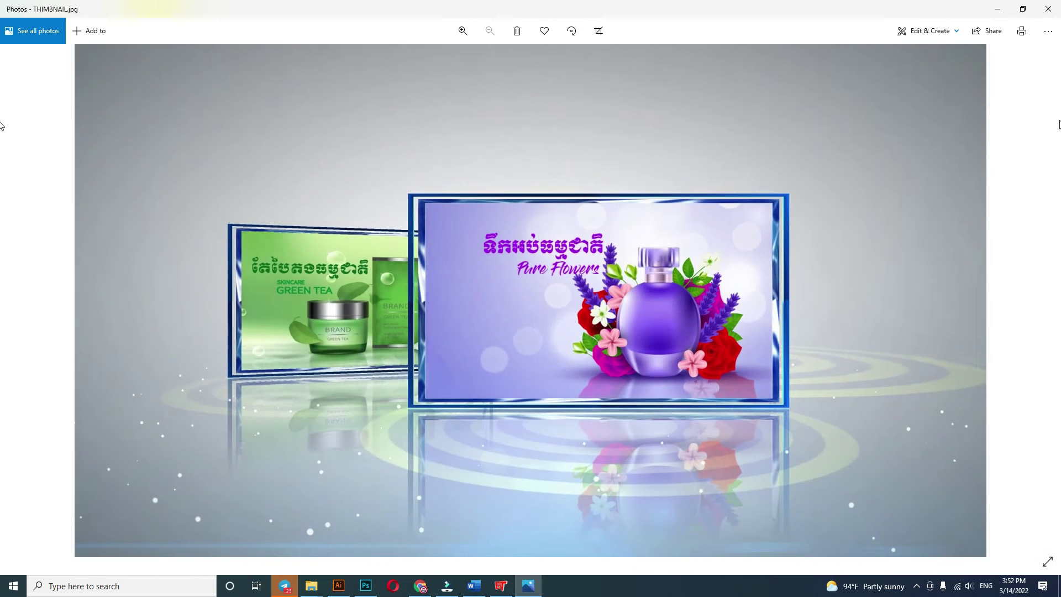
click(1048, 10)
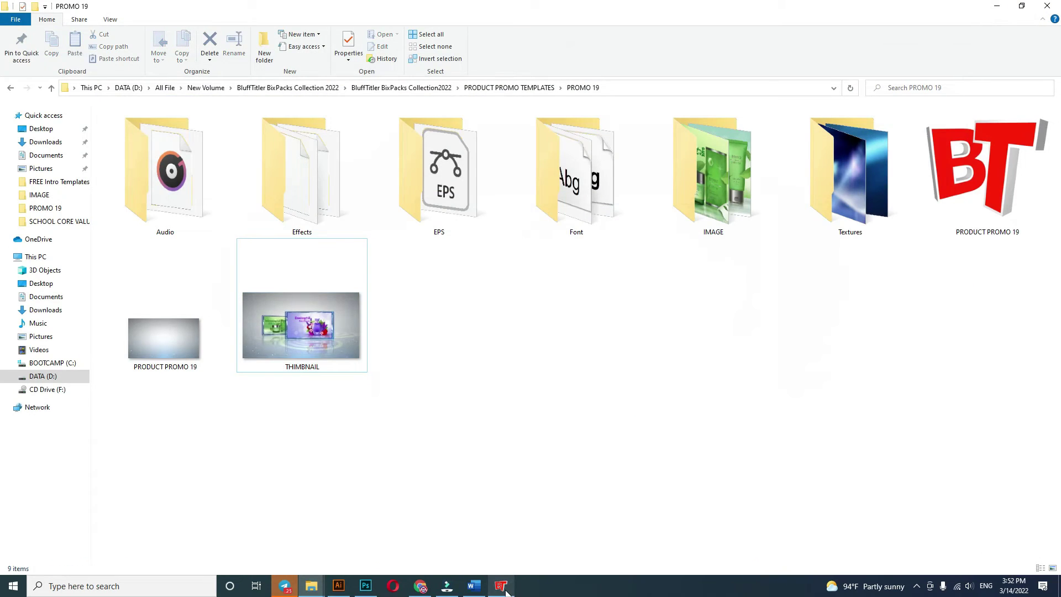
click(504, 589)
Step: Export the show as an uncompressed 30 fps AVI without alpha, named PROMO 19, in the PROMO 19 folder
click(265, 25)
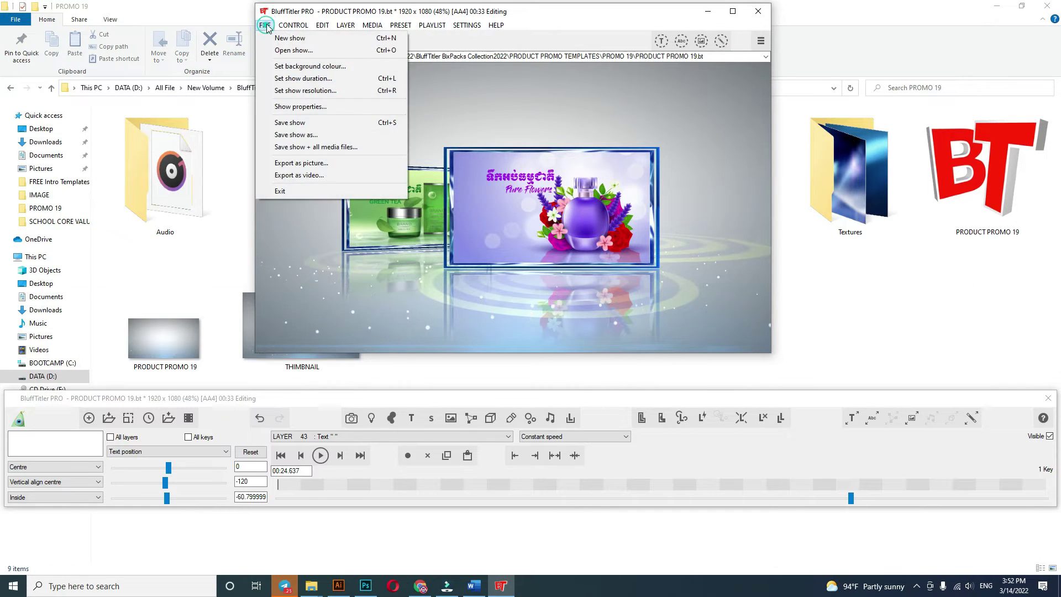
click(293, 179)
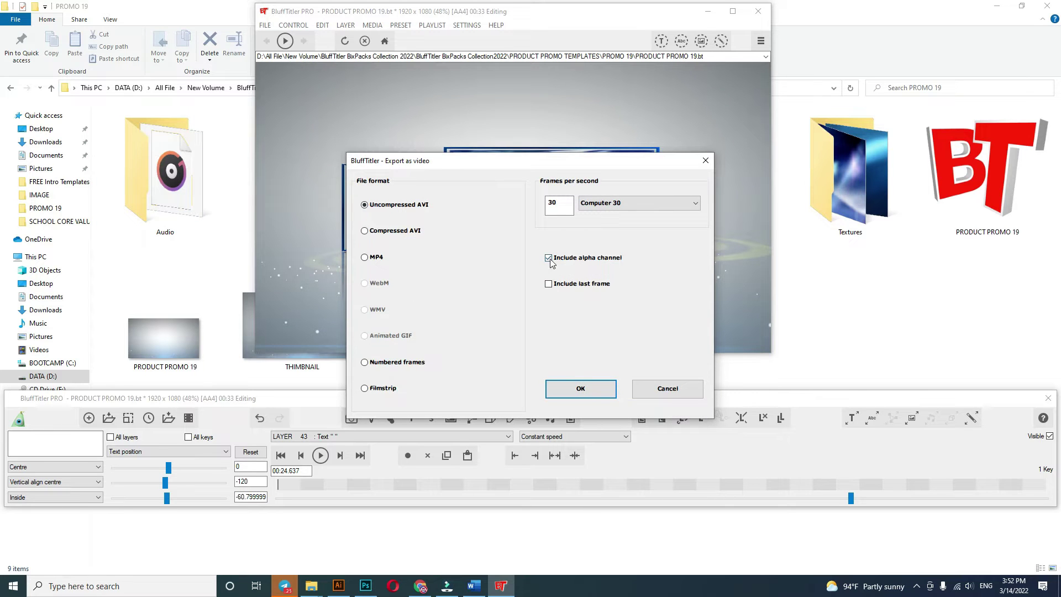
click(578, 390)
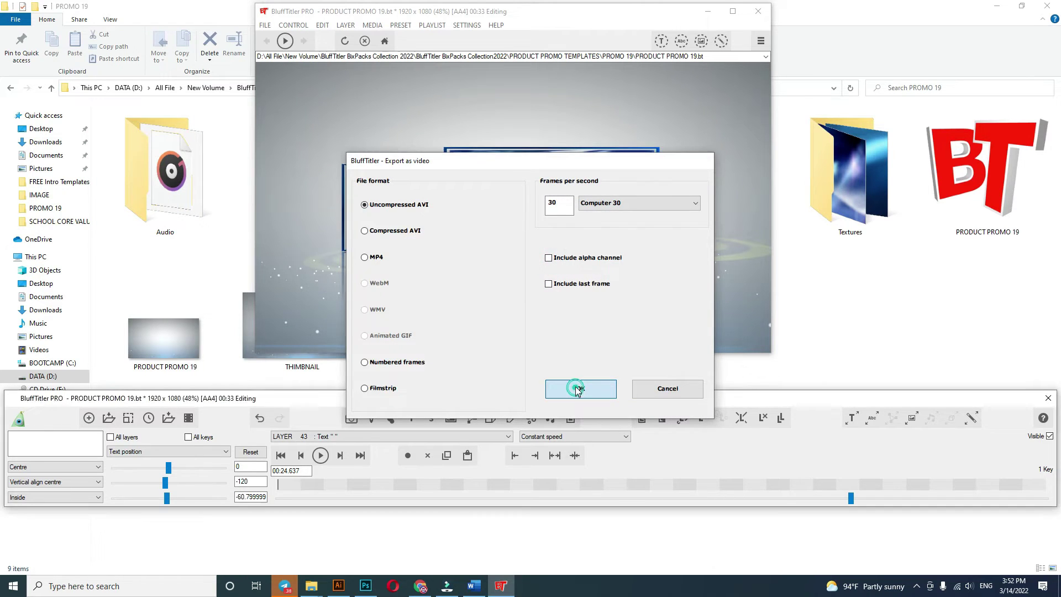
click(221, 103)
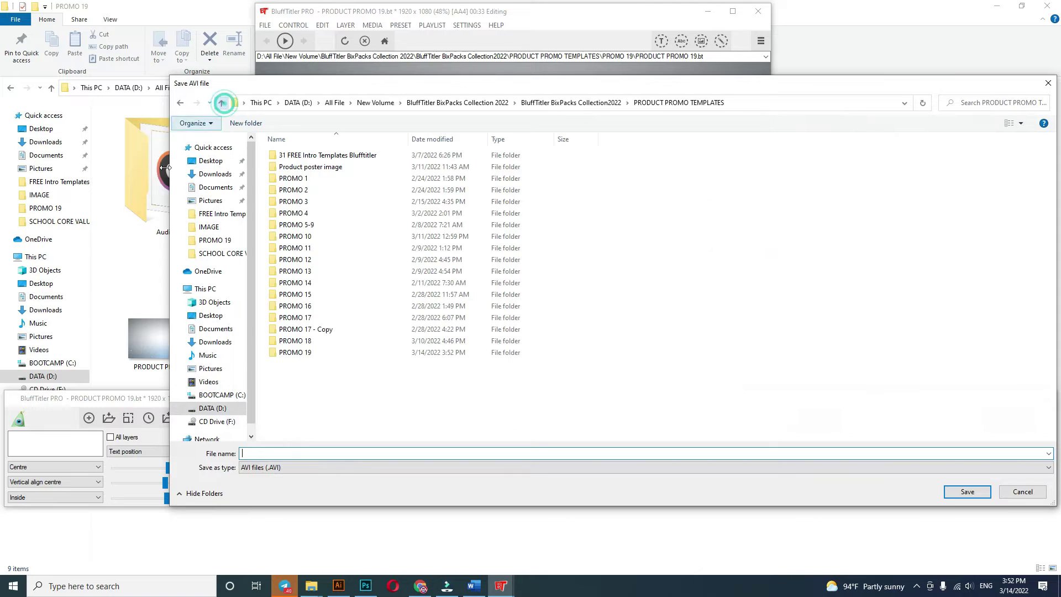
double_click(303, 353)
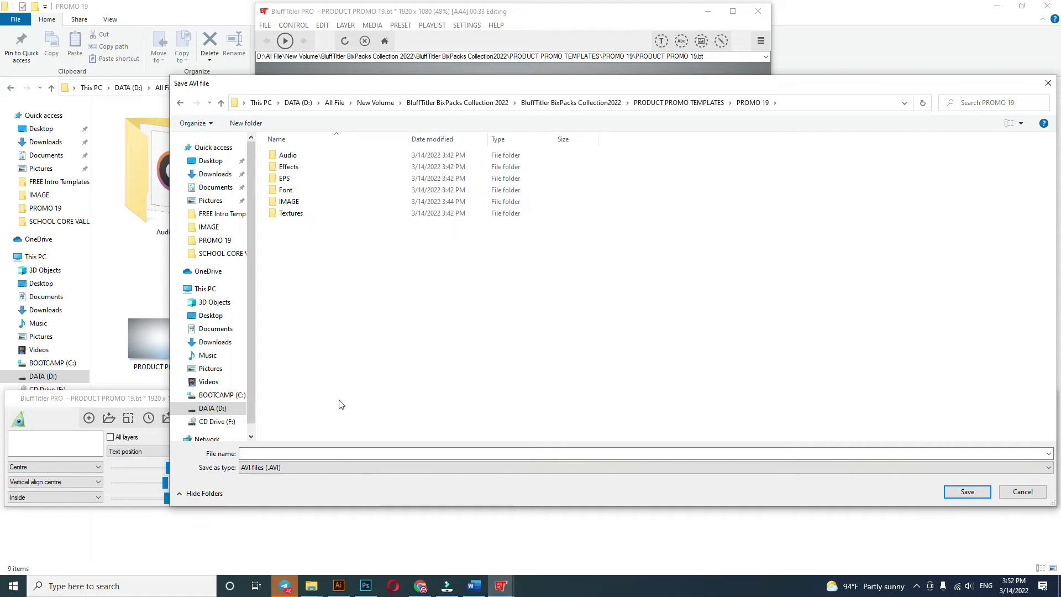
text(PROMO 19)
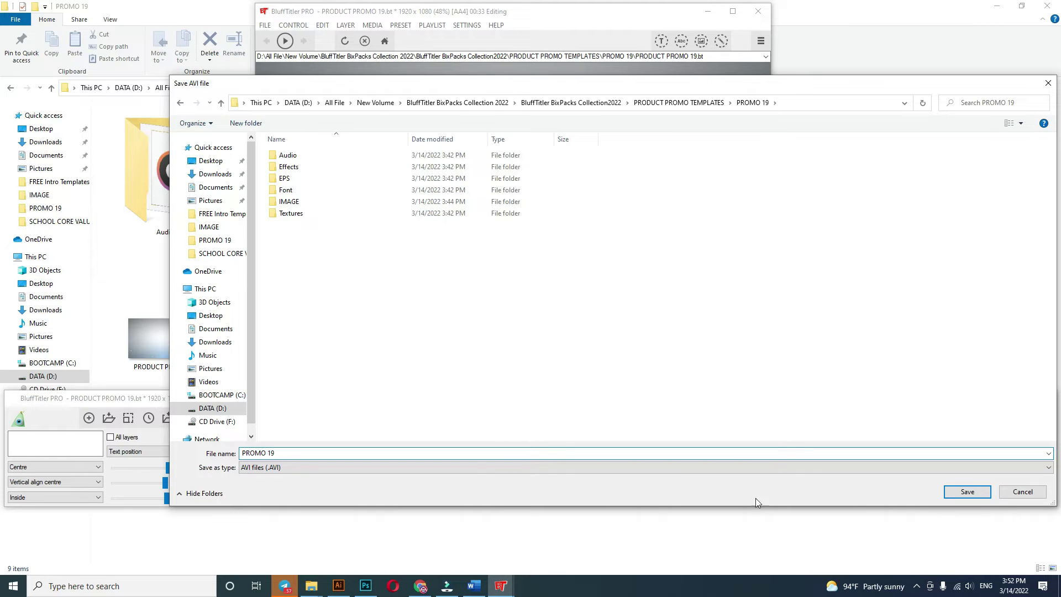
click(975, 497)
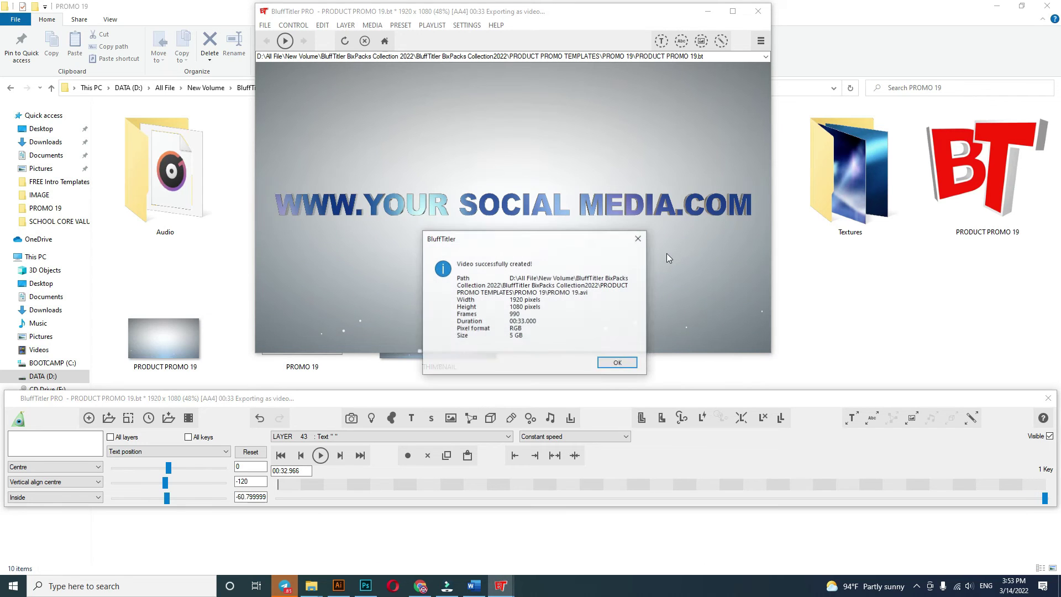
Step: Once rendering finishes, exit BluffTitler and open the exported PROMO 19.avi
click(617, 362)
click(758, 11)
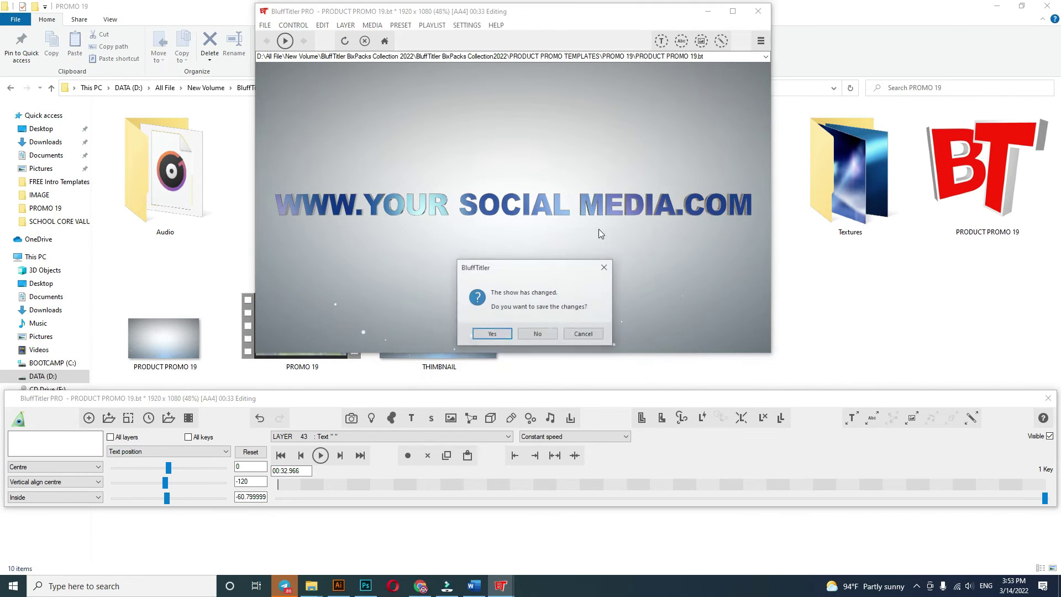
click(494, 332)
double_click(310, 285)
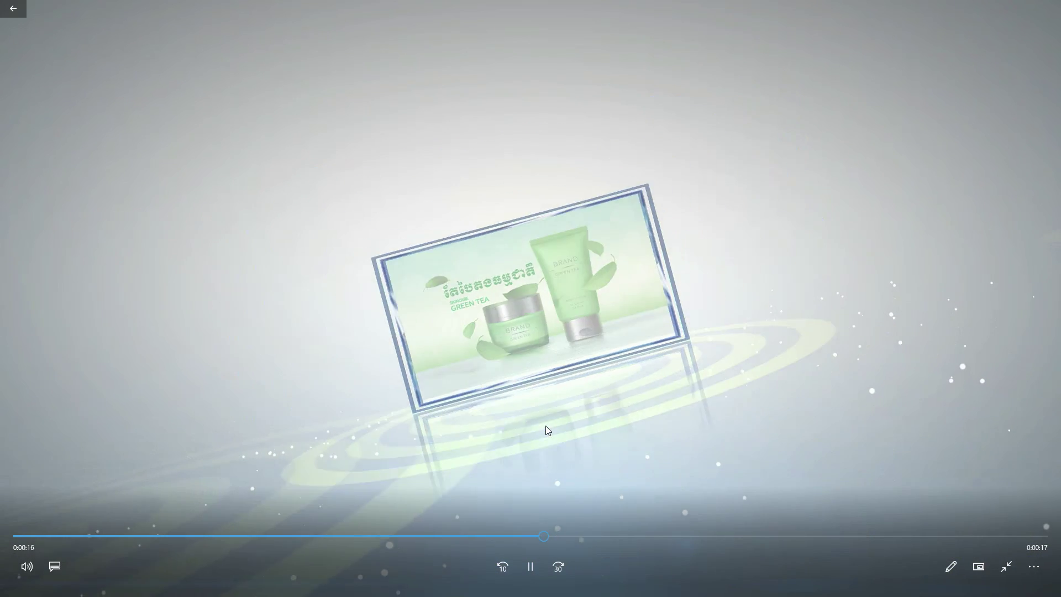
Step: Pause PROMO 19 and seek from the social media text scene back to the product cards
click(531, 566)
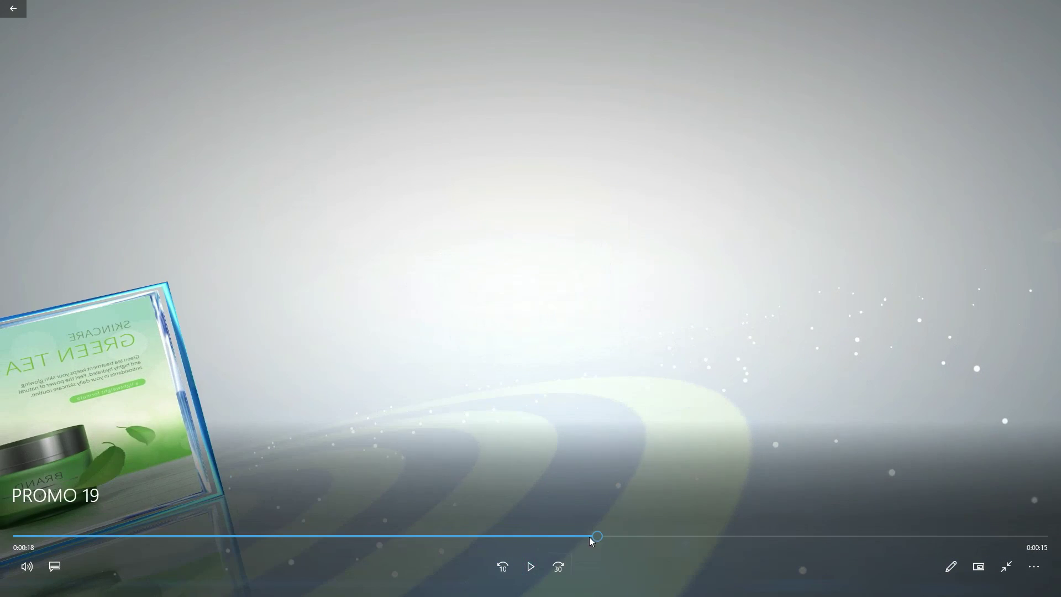
drag(757, 536, 1023, 537)
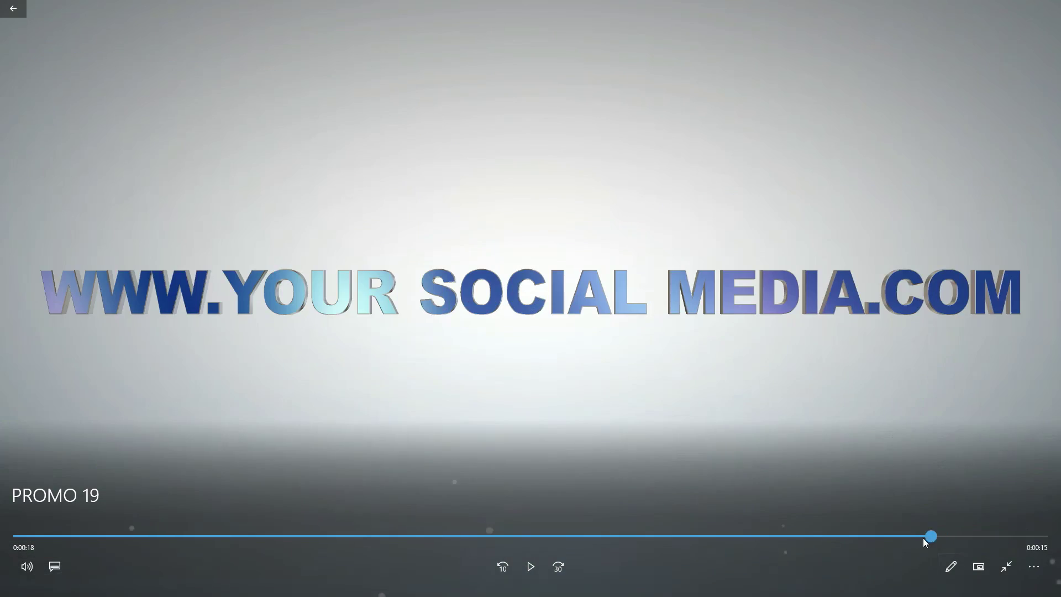
drag(923, 539, 846, 541)
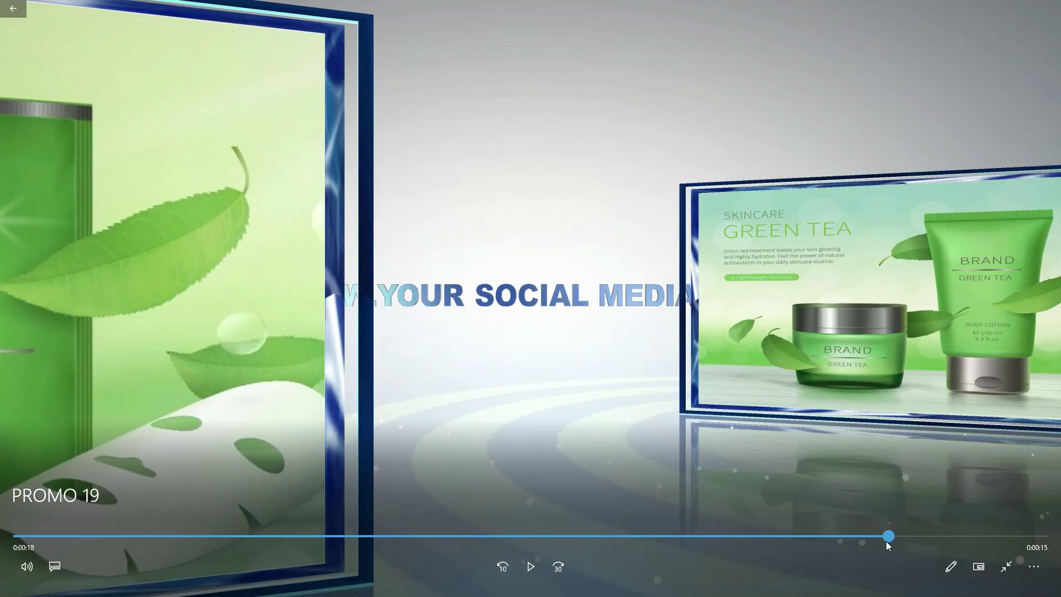